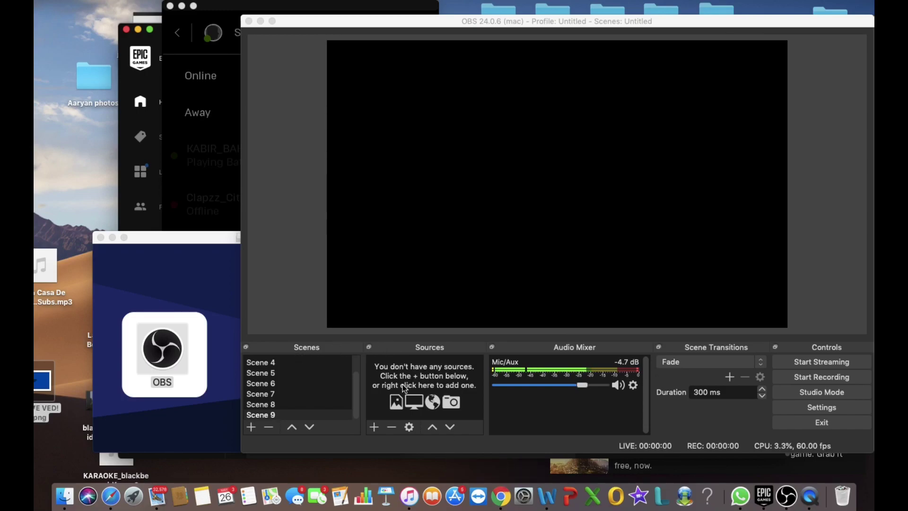
# - Scroll the Scenes list past Scene 9 and begin adding a new scene
pyautogui.moveTo(356, 392); pyautogui.dragTo(371, 303)
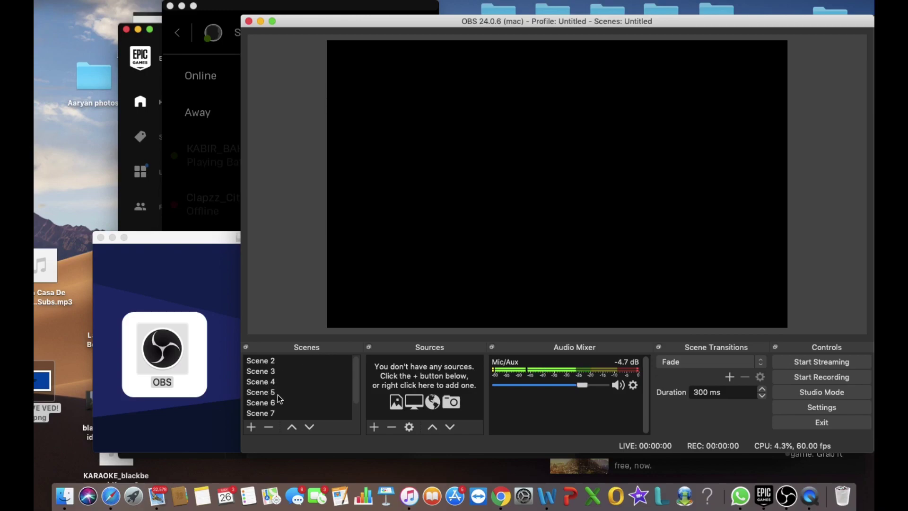
pyautogui.scroll(-2, 345, 411)
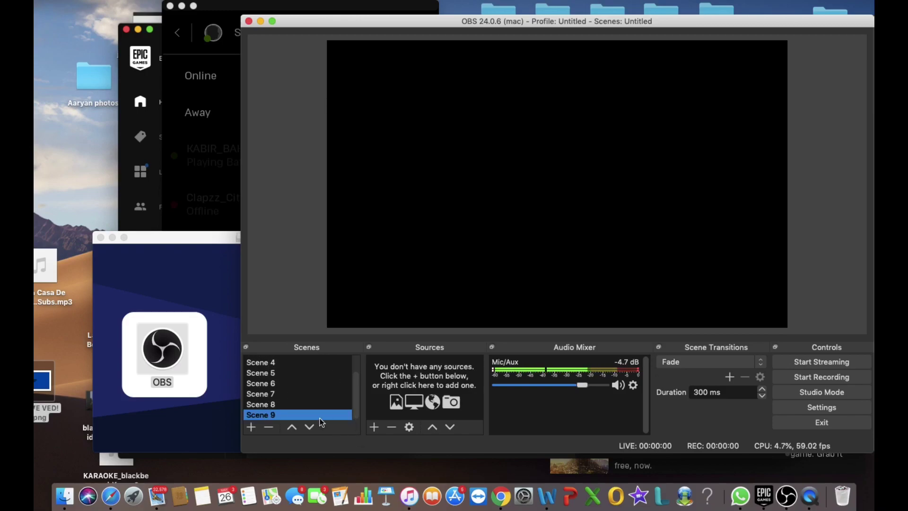
pyautogui.click(247, 426)
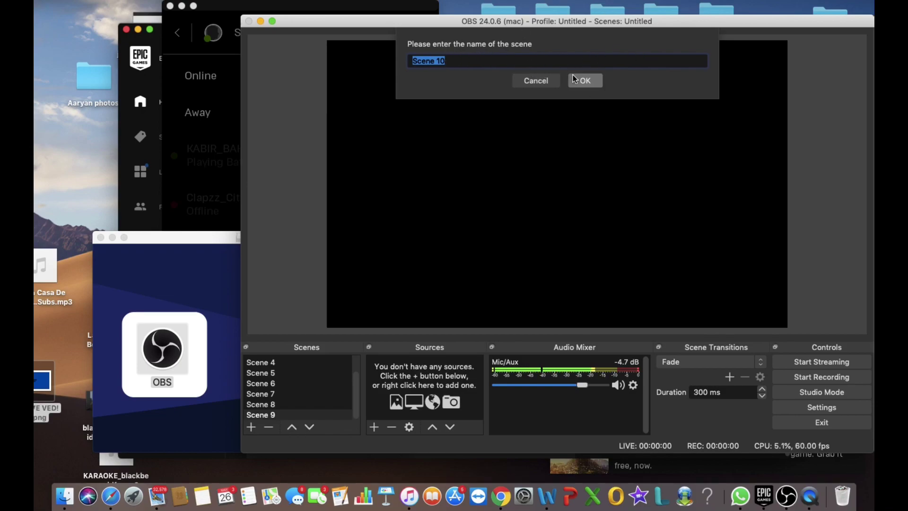
# - Create Scene 10 and add a Display Capture source with default properties
pyautogui.click(590, 81)
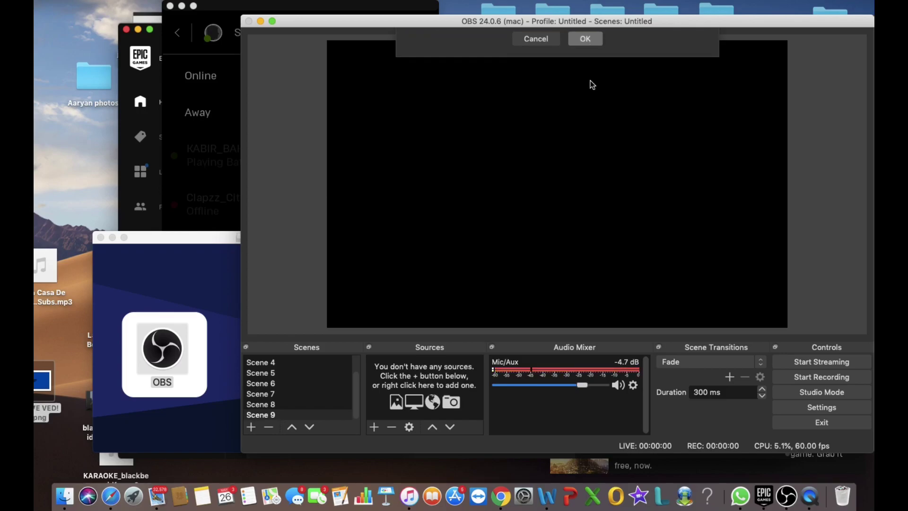
pyautogui.click(374, 427)
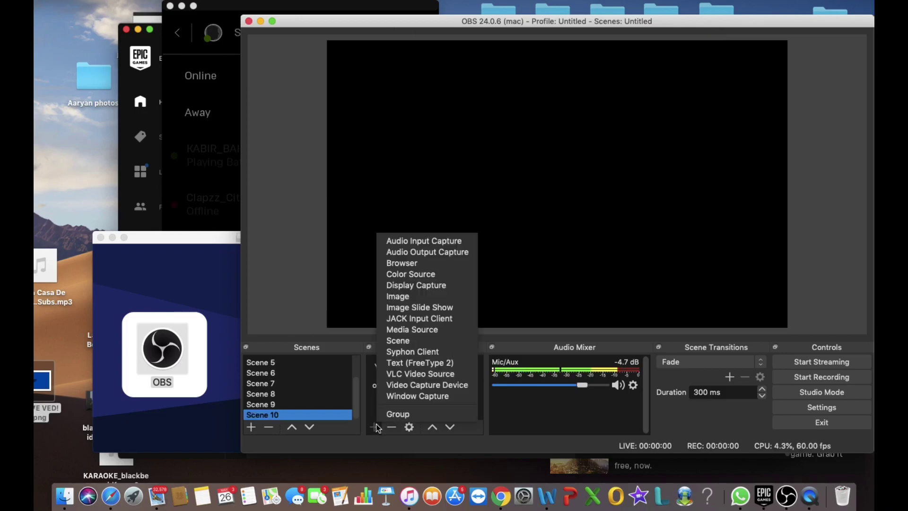
pyautogui.click(426, 285)
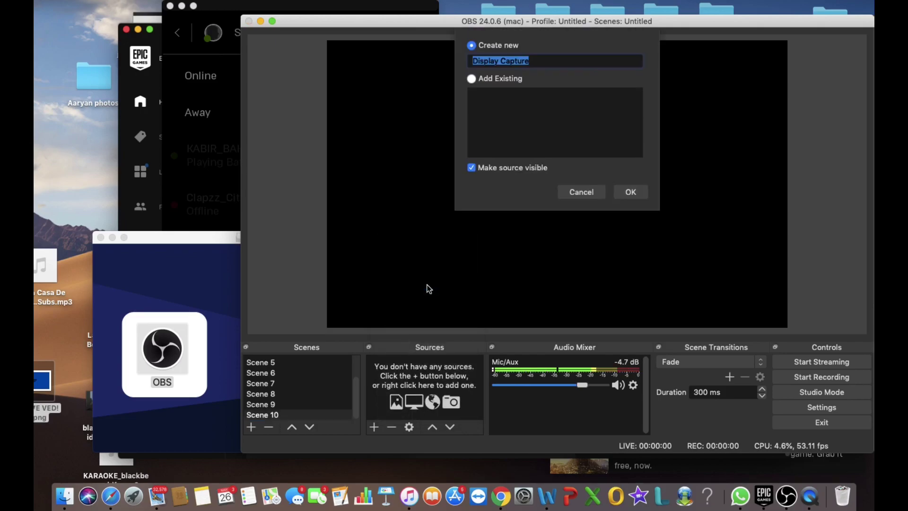
pyautogui.click(631, 192)
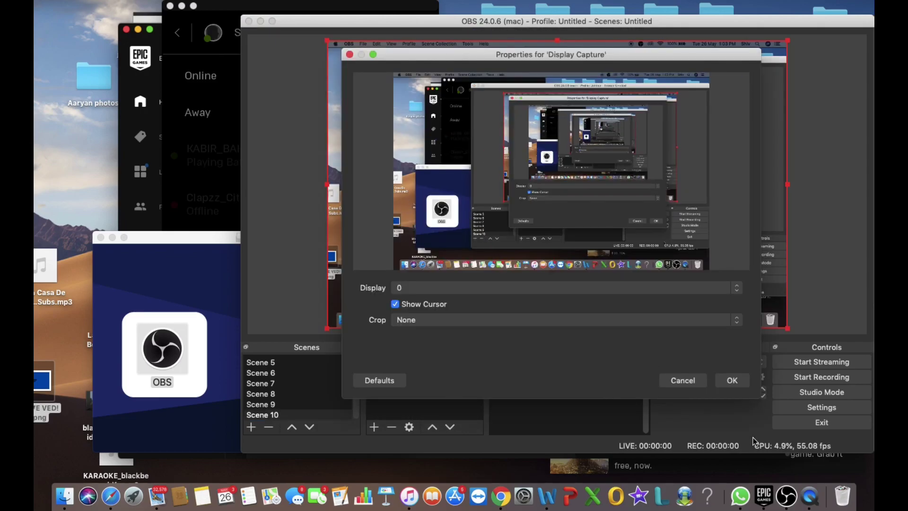
pyautogui.click(730, 384)
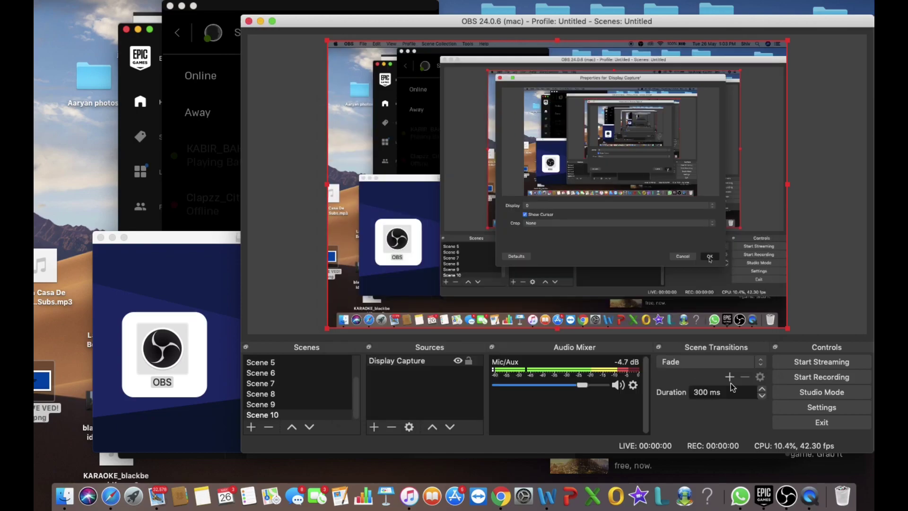
# - Delete the Display Capture source from Scene 10, confirming the removal
pyautogui.click(396, 361)
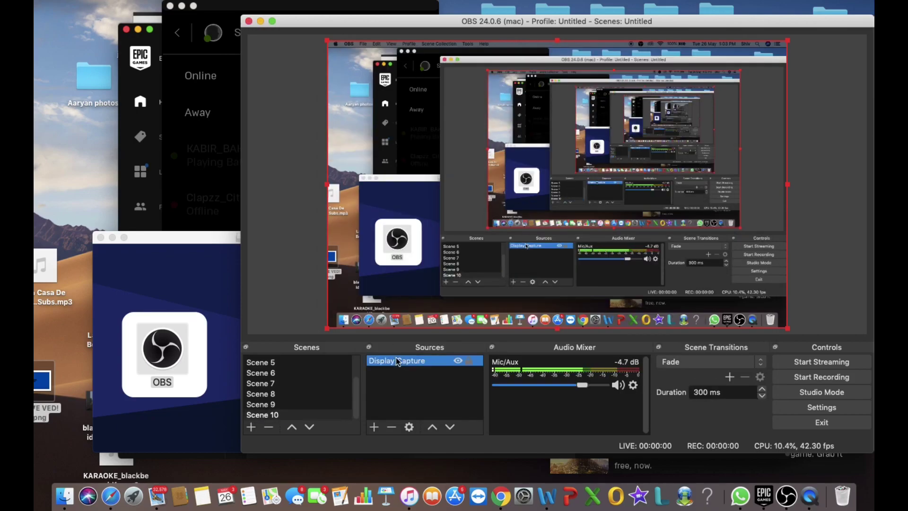
pyautogui.press('Delete')
pyautogui.click(637, 247)
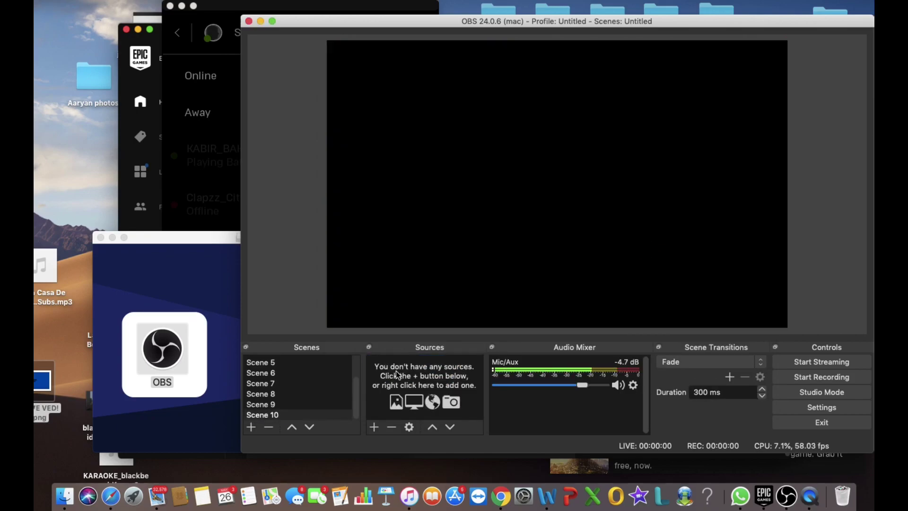
pyautogui.click(373, 426)
pyautogui.click(551, 230)
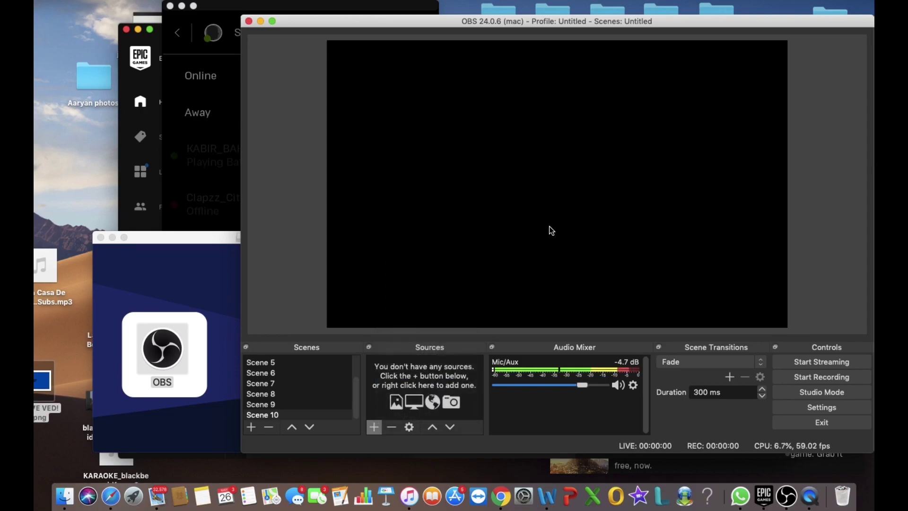
# - Launch Chrome, dismiss the profile switcher, and go to the YouTube home page
pyautogui.click(500, 496)
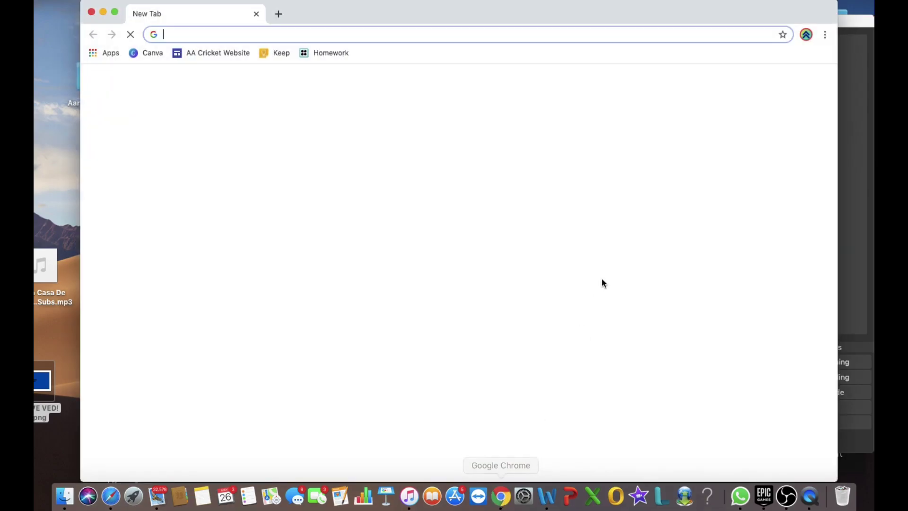
pyautogui.click(805, 36)
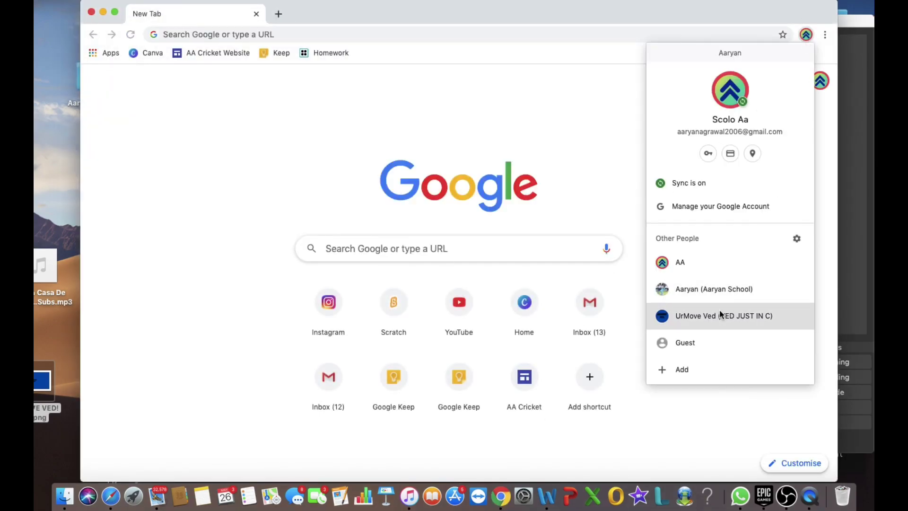
pyautogui.click(585, 158)
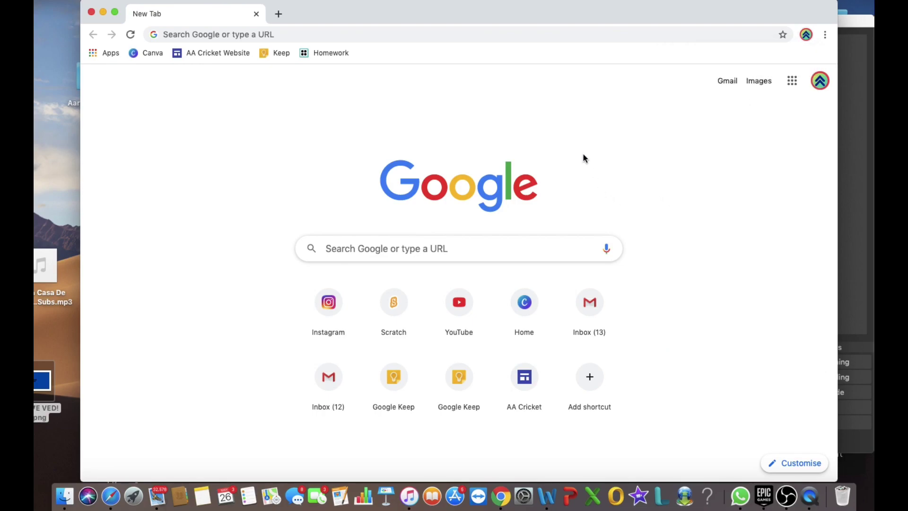
pyautogui.click(416, 250)
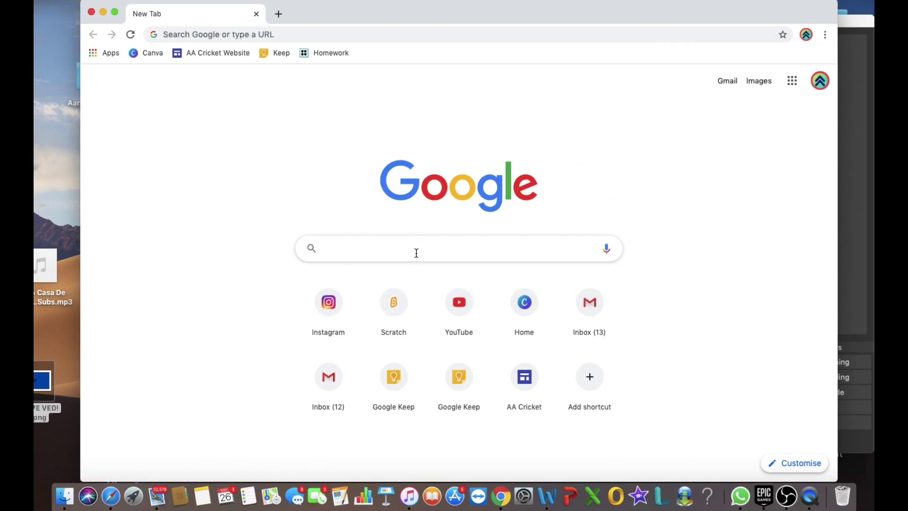
pyautogui.click(456, 299)
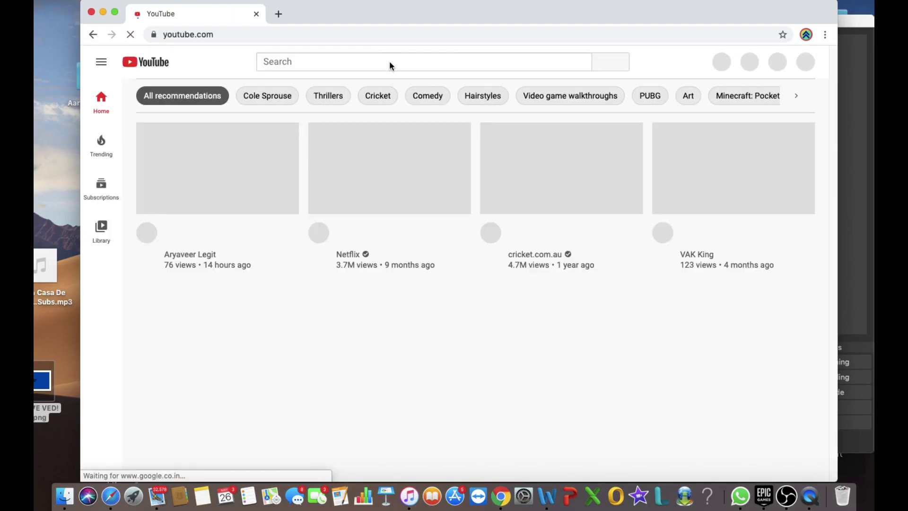
# - Search YouTube for aa cricket, copy the AA Cricket channel URL, and open a new tab
pyautogui.click(388, 54)
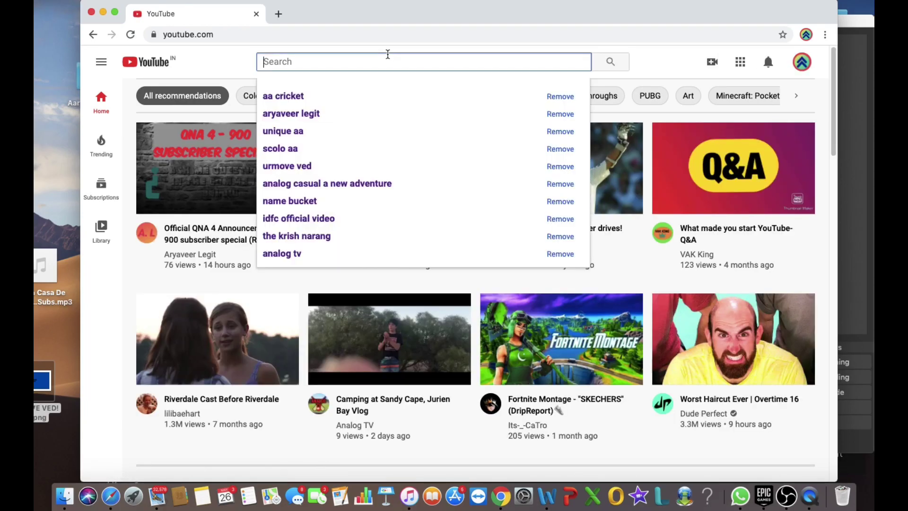
pyautogui.write('aa')
pyautogui.click(365, 102)
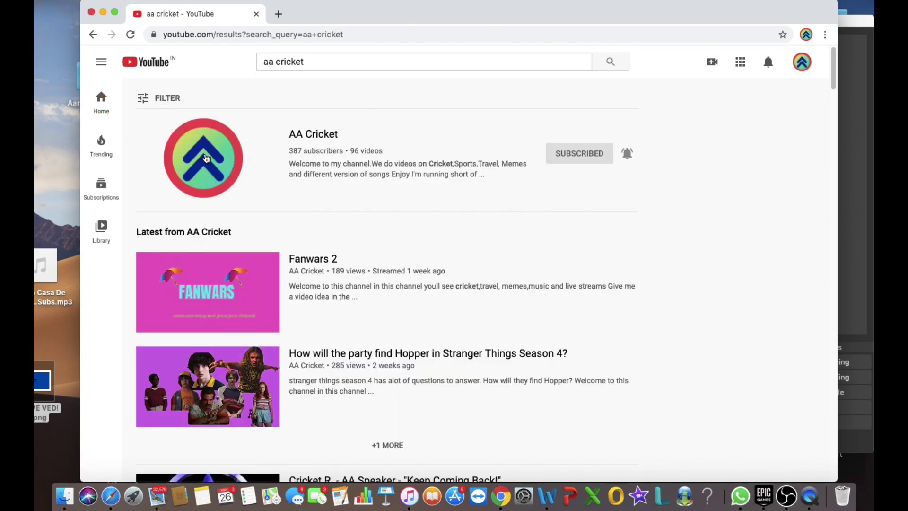
pyautogui.click(206, 157)
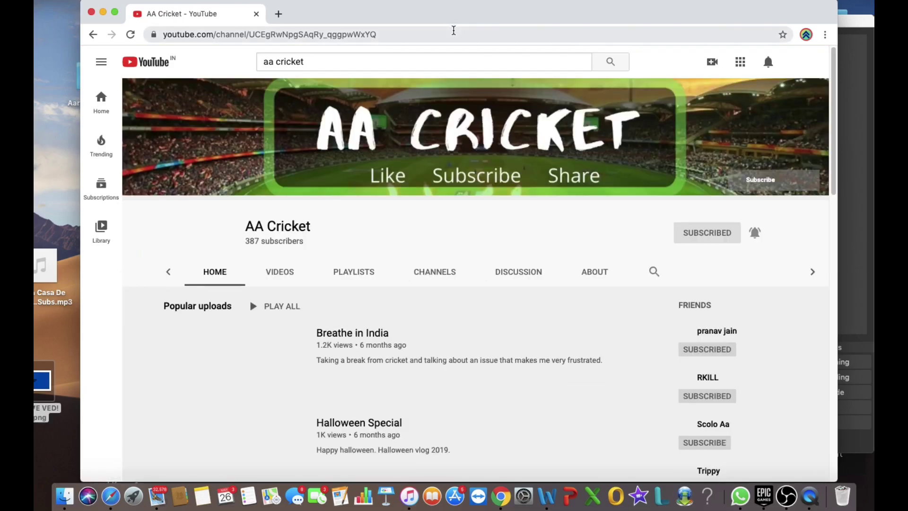
pyautogui.click(454, 30)
pyautogui.press('super+c')
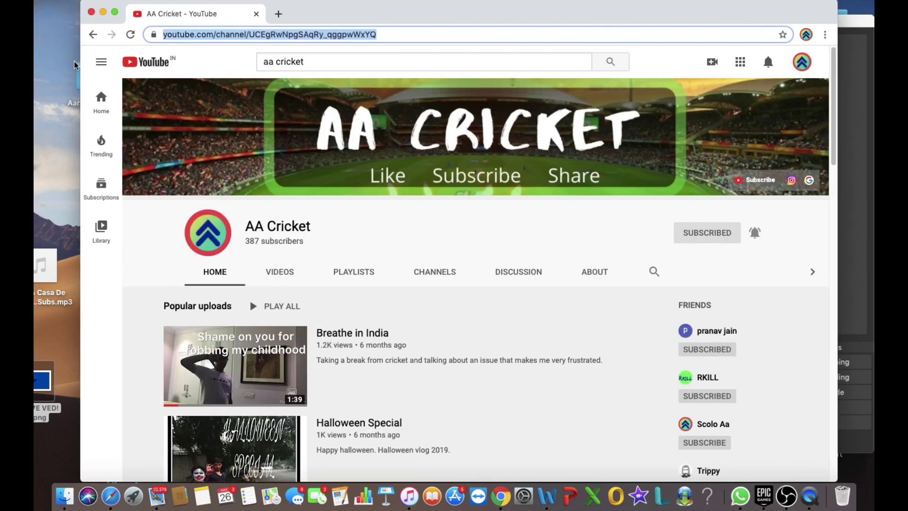
pyautogui.click(278, 14)
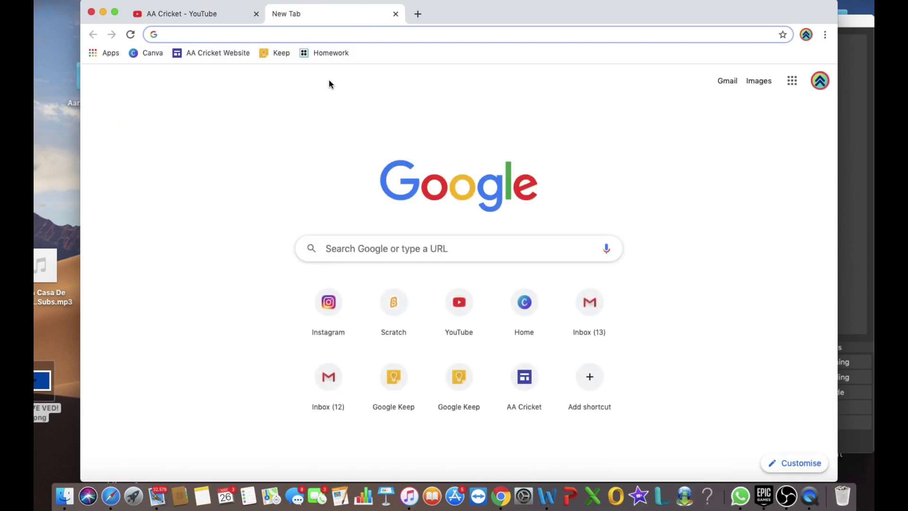
# - Search Google for youtube realtime and open the Live YouTube Subscriber Count site
pyautogui.write('yo')
pyautogui.press('Return')
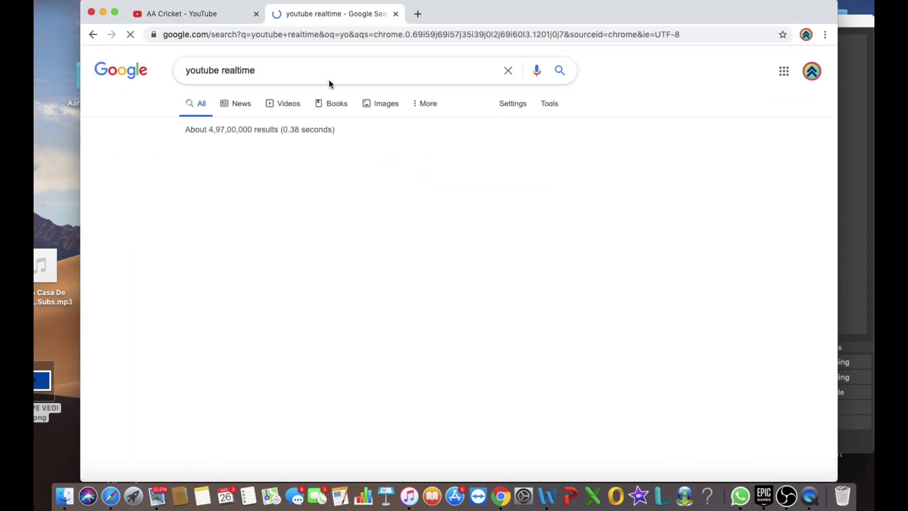
pyautogui.click(276, 167)
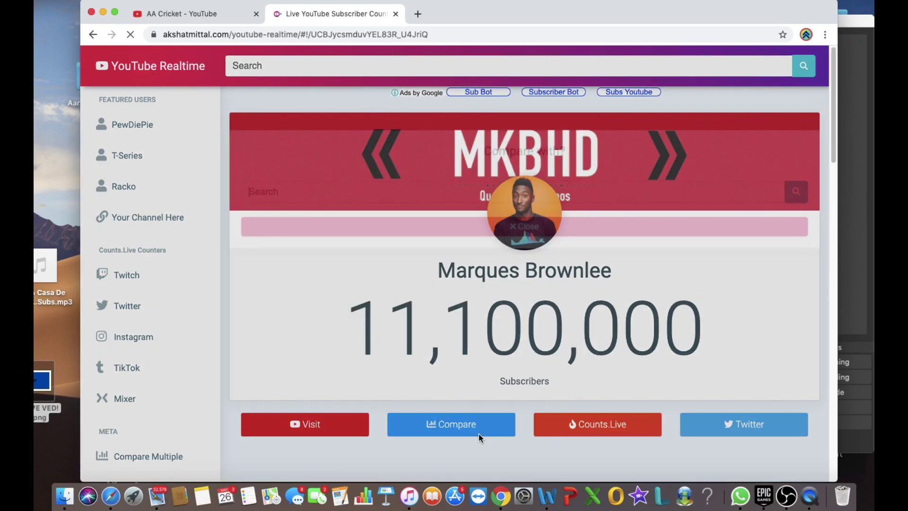
# - Paste the AA Cricket channel URL into the Compare with? search
pyautogui.click(478, 433)
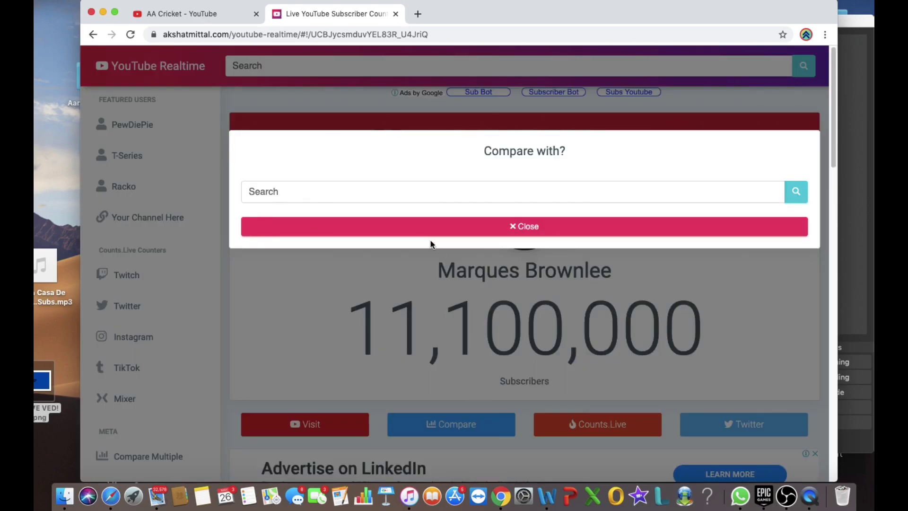
pyautogui.click(395, 196)
pyautogui.press('super+v')
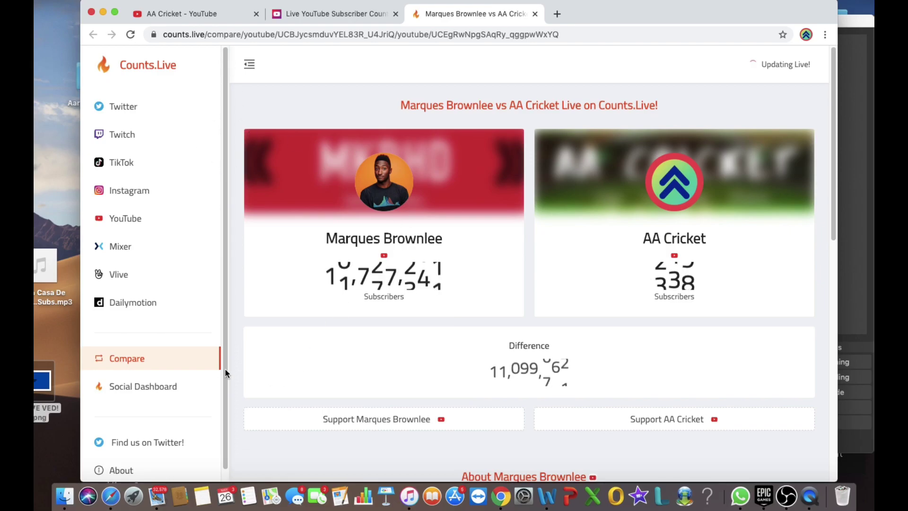
# - On the Counts.live Compare page, paste the AA Cricket URL as the first user
pyautogui.click(186, 364)
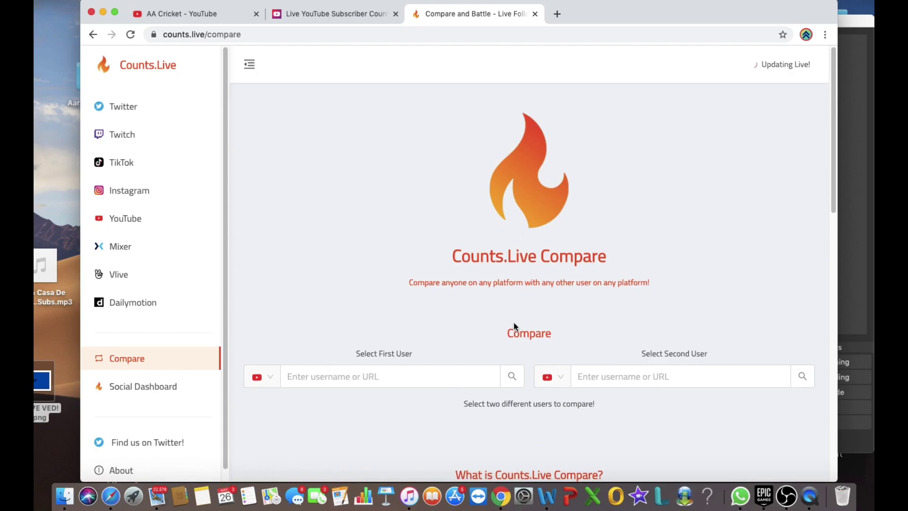
pyautogui.click(428, 378)
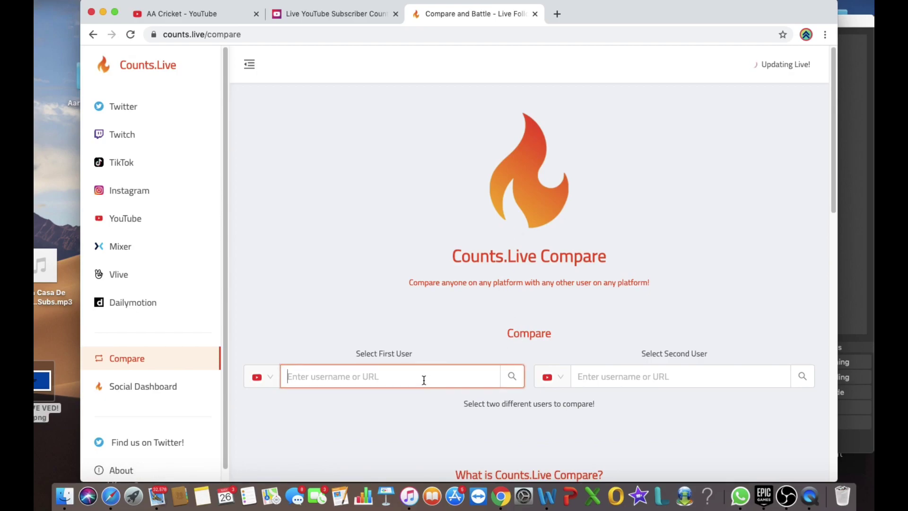
pyautogui.press('super+v')
pyautogui.click(620, 382)
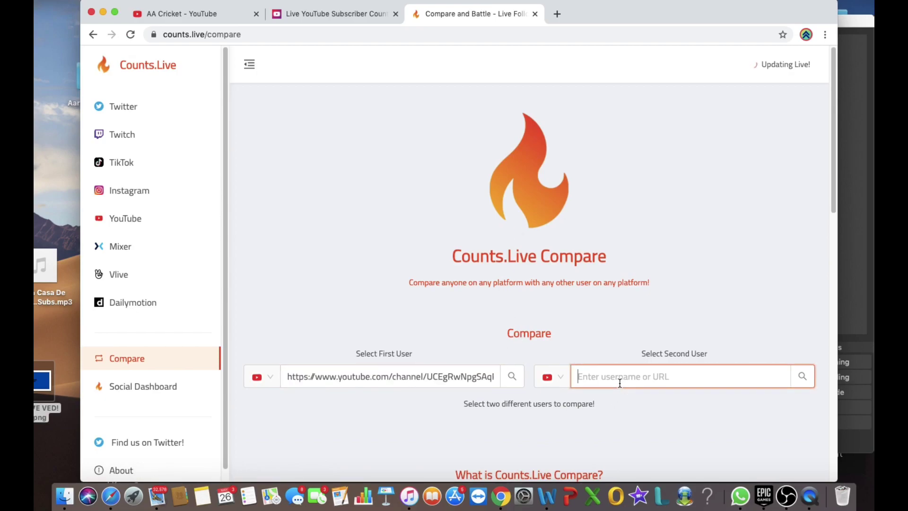
# - In a new tab, search YouTube for mr beast, open the MrBeast channel, and copy its URL
pyautogui.click(557, 13)
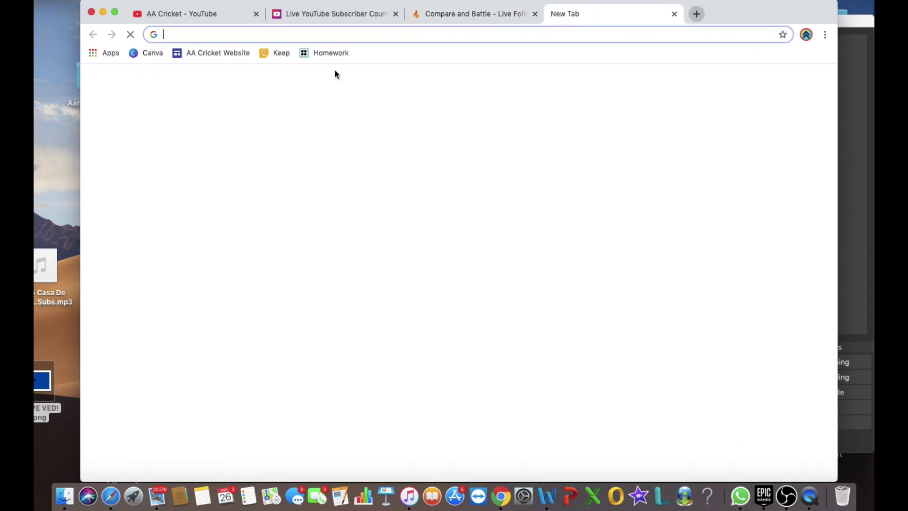
pyautogui.click(464, 324)
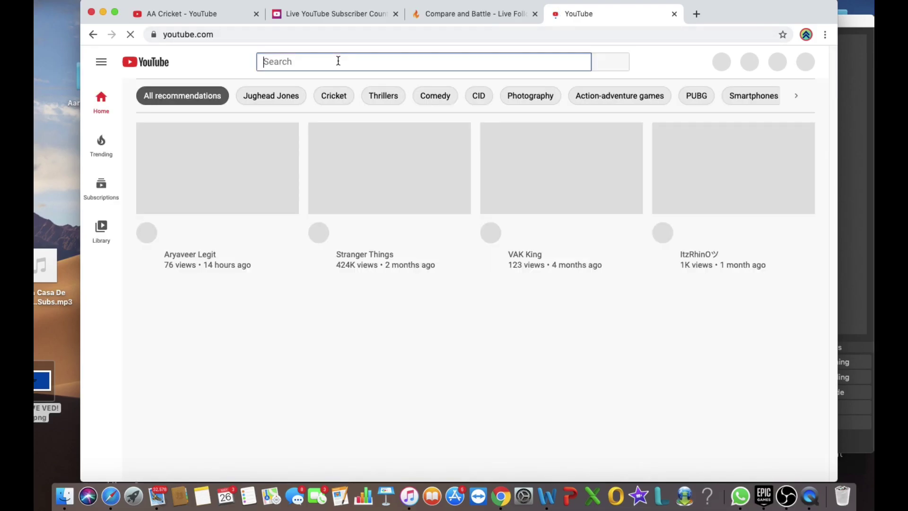
pyautogui.write('mr b')
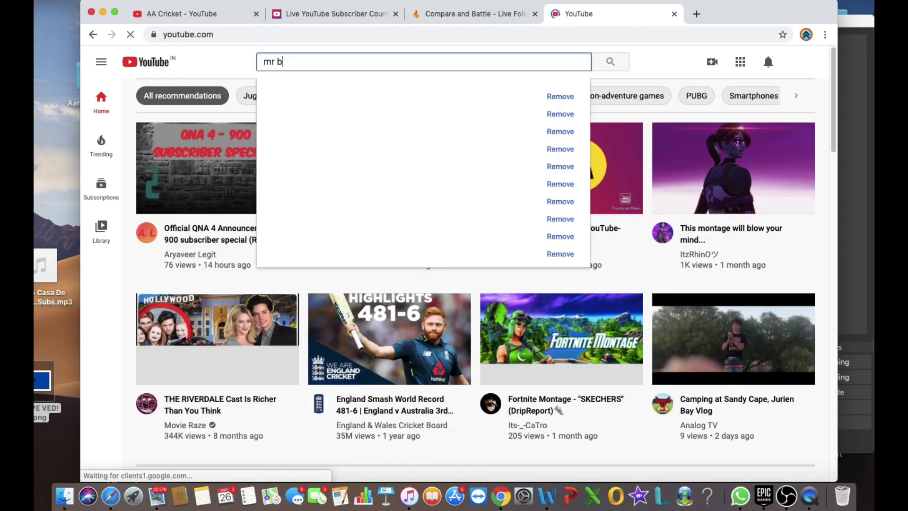
pyautogui.write('east')
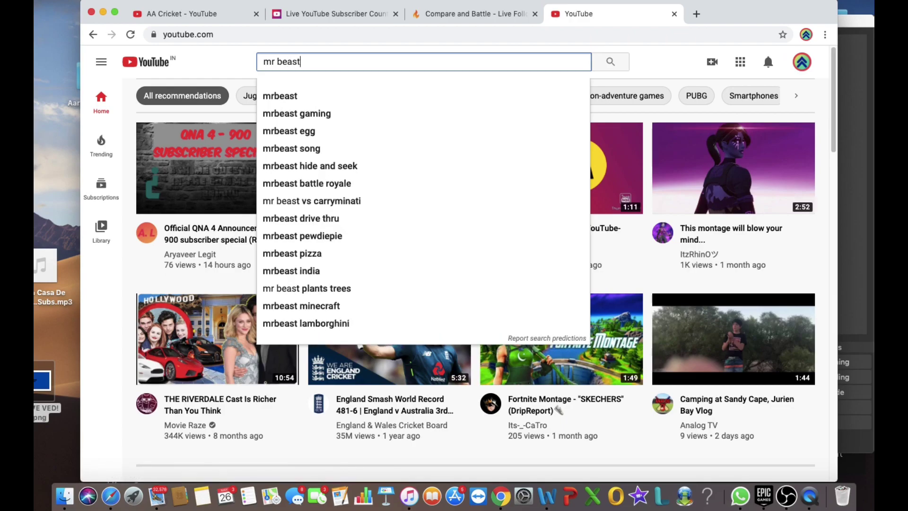
pyautogui.press('Return')
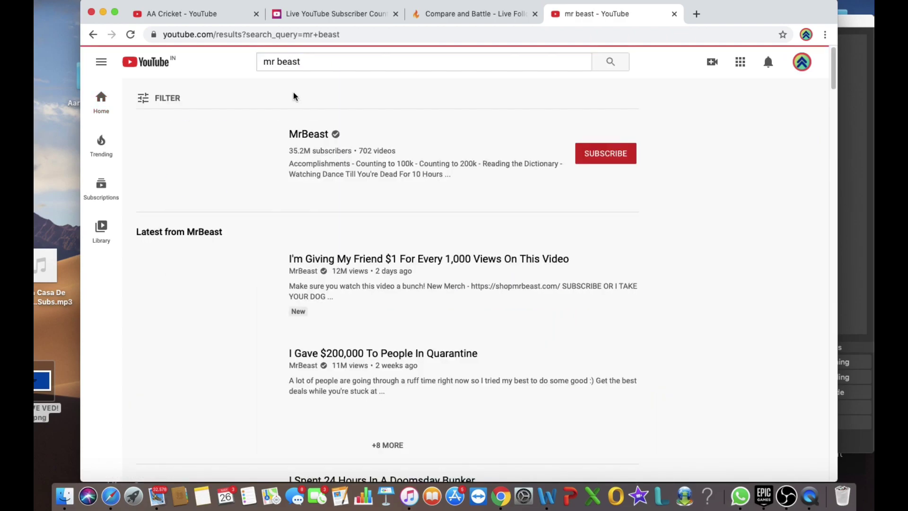
pyautogui.click(235, 155)
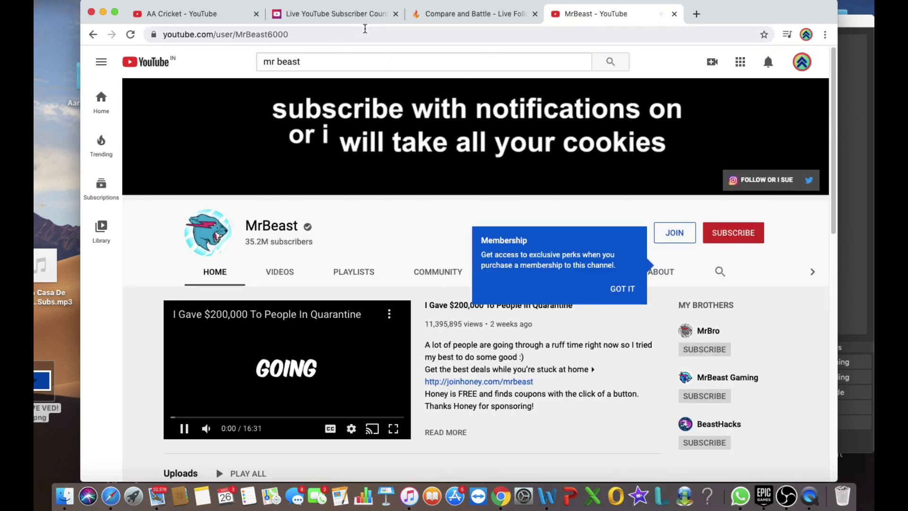
pyautogui.click(184, 428)
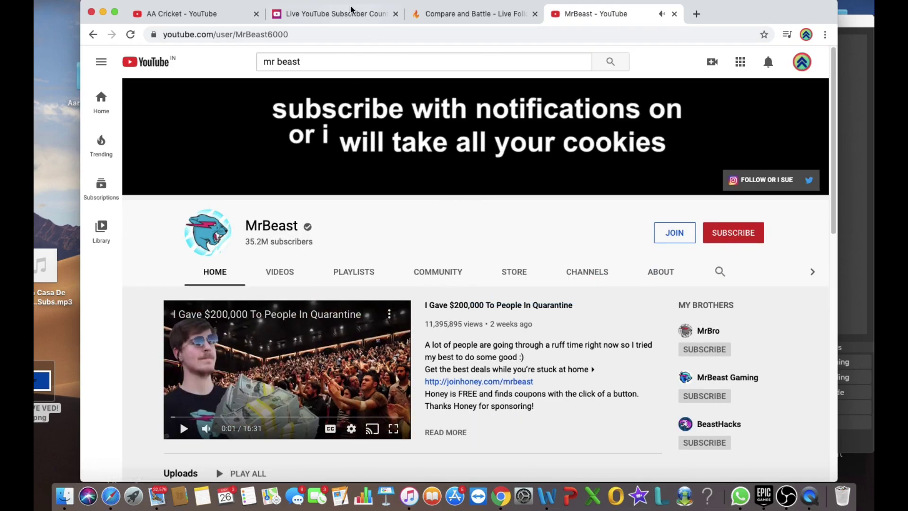
pyautogui.click(328, 33)
pyautogui.press('super+c')
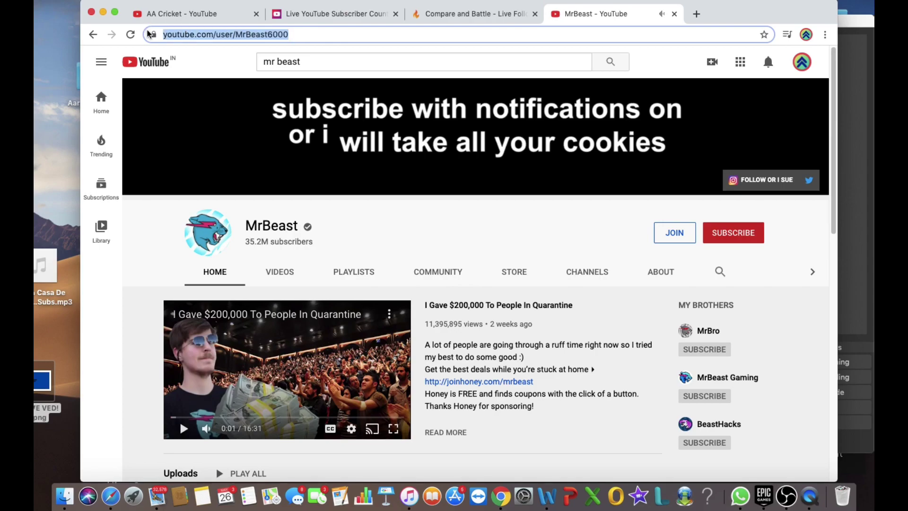
# - Compare AA Cricket (first) against MrBeast (second) on Counts.live and copy the result URL
pyautogui.click(453, 16)
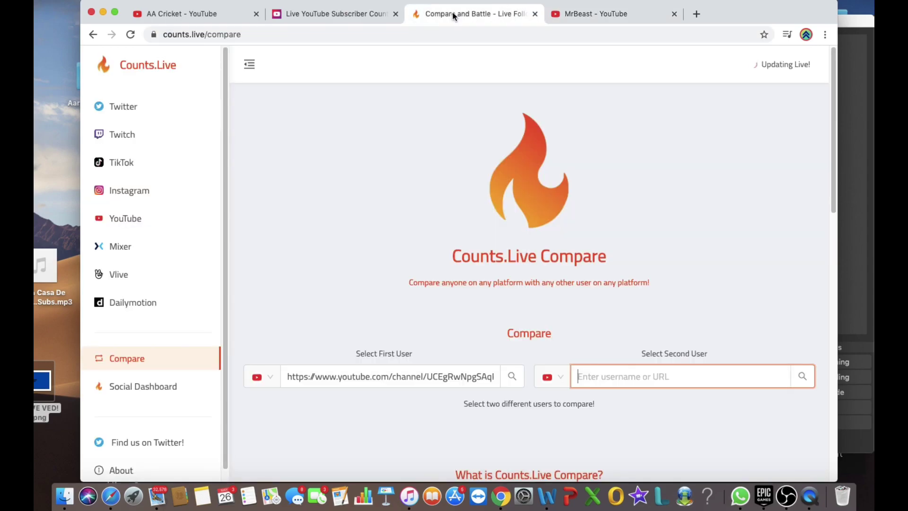
pyautogui.press('super+v')
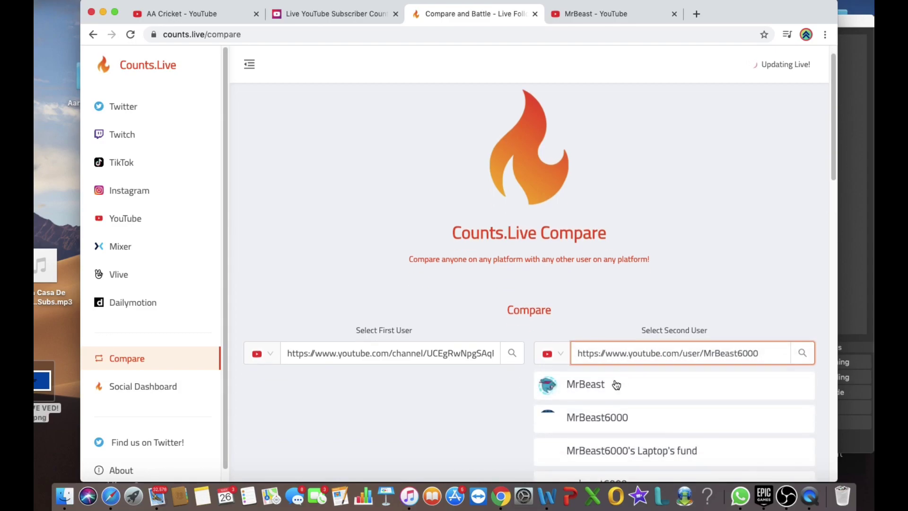
pyautogui.click(605, 382)
pyautogui.scroll(-1, 494, 390)
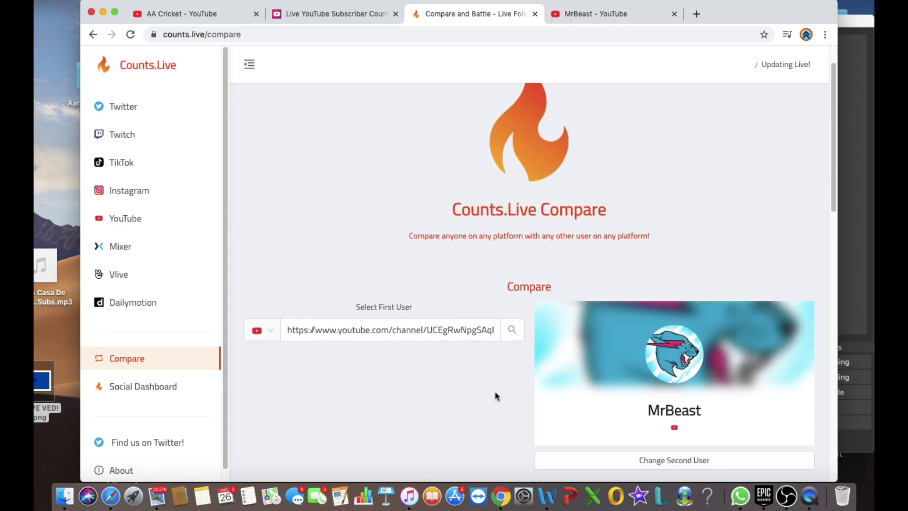
pyautogui.click(490, 329)
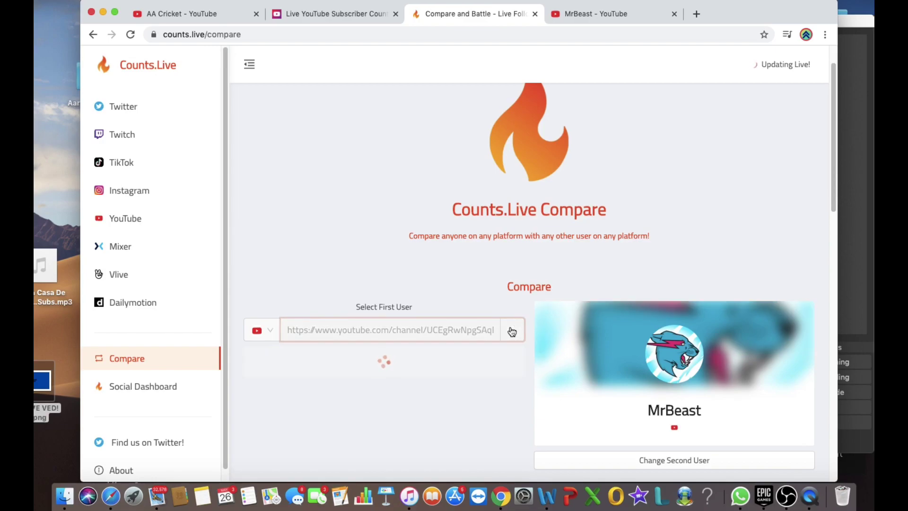
pyautogui.click(334, 368)
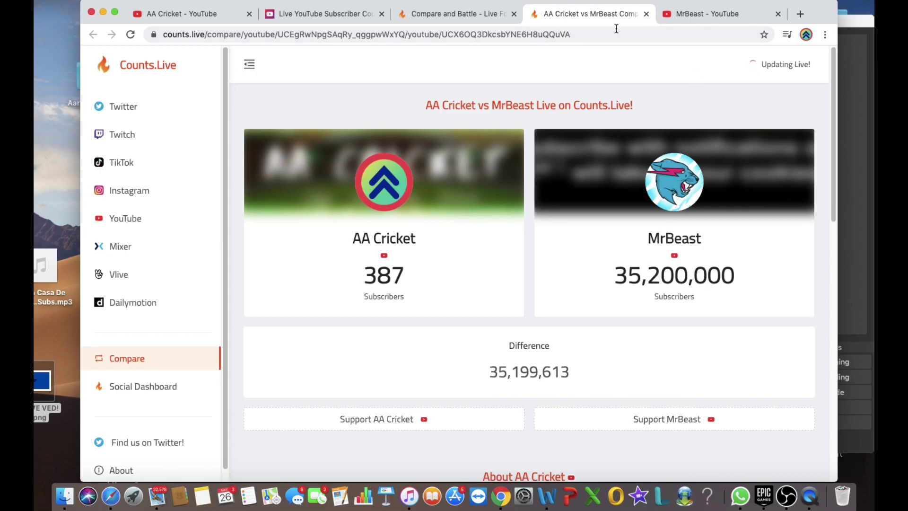
pyautogui.moveTo(610, 30); pyautogui.dragTo(106, 48)
pyautogui.press('super+c')
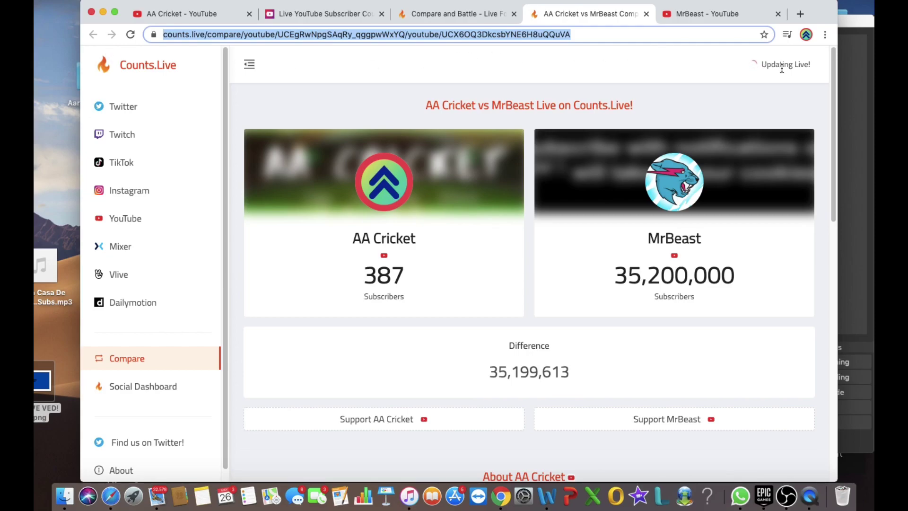
pyautogui.click(857, 74)
# - Add a Browser source to Scene 10 using the copied Counts.live comparison URL
pyautogui.click(374, 427)
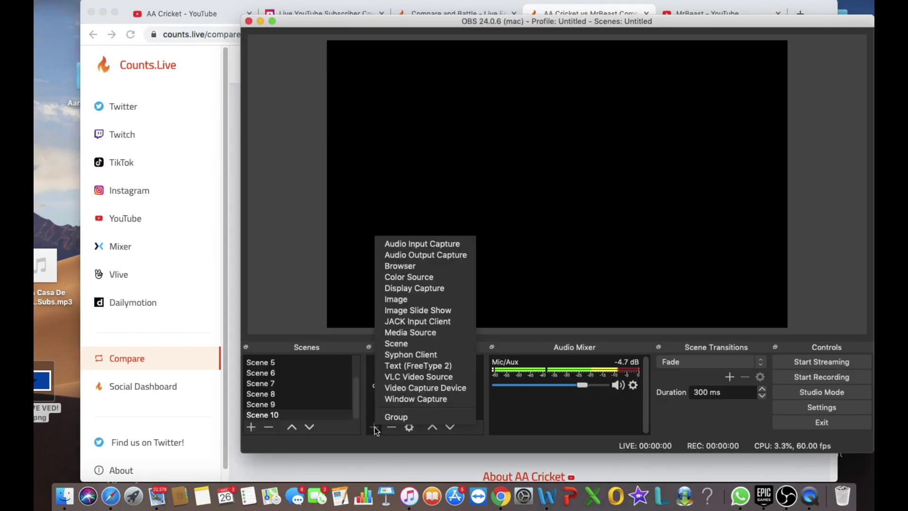
pyautogui.click(405, 264)
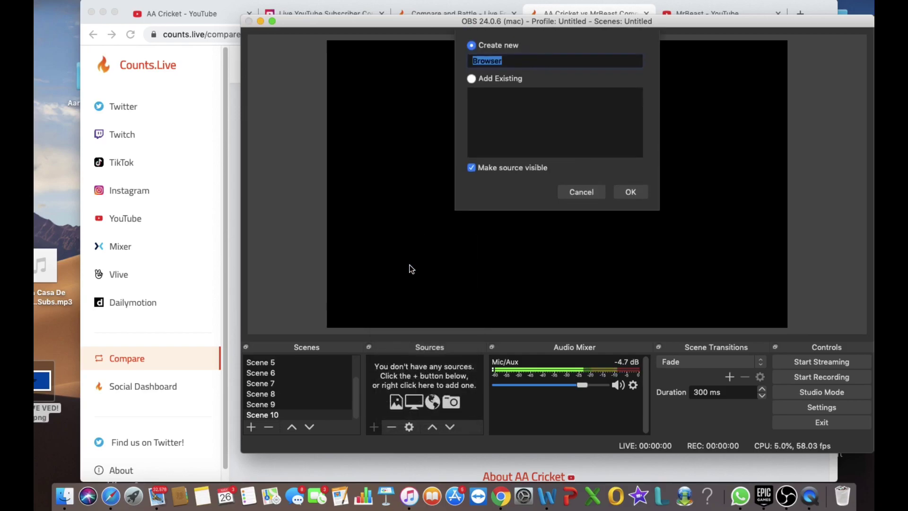
pyautogui.click(623, 193)
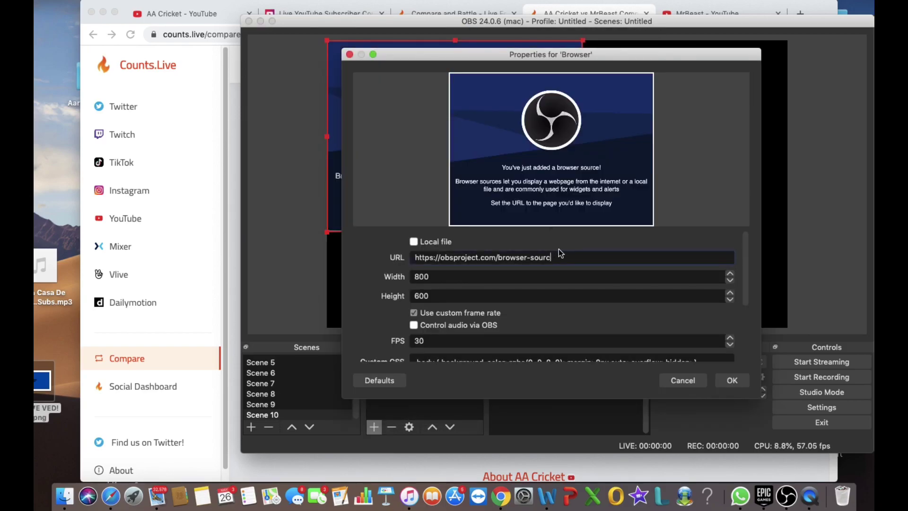
pyautogui.press('BackSpace')
pyautogui.press('BackSpace')
pyautogui.press('BackSpace')
pyautogui.press('BackSpace')
pyautogui.press('BackSpace')
pyautogui.press('BackSpace')
pyautogui.press('BackSpace')
pyautogui.press('BackSpace')
pyautogui.press('BackSpace')
pyautogui.press('BackSpace')
pyautogui.press('BackSpace')
pyautogui.press('BackSpace')
pyautogui.press('BackSpace')
pyautogui.press('BackSpace')
pyautogui.press('BackSpace')
pyautogui.press('BackSpace')
pyautogui.press('BackSpace')
pyautogui.press('BackSpace')
pyautogui.press('BackSpace')
pyautogui.press('BackSpace')
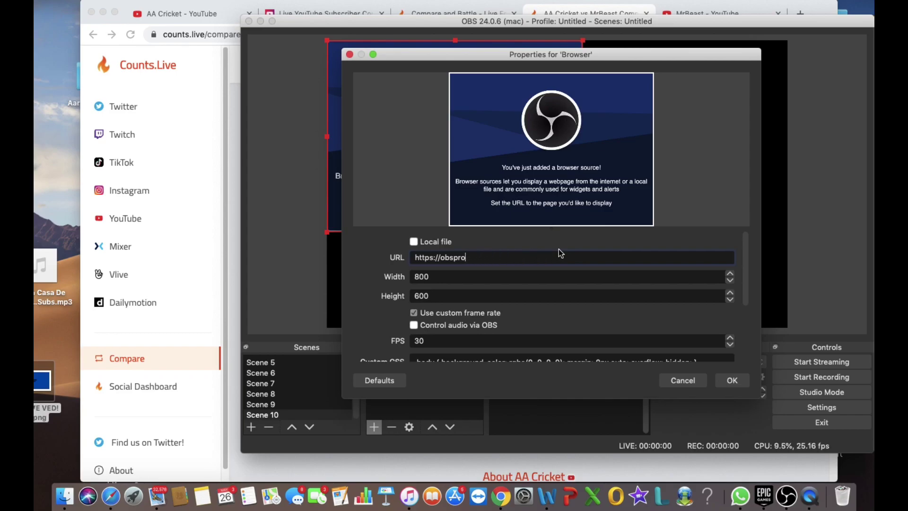
pyautogui.press('BackSpace')
pyautogui.press('BackSpace')
pyautogui.press('BackSpace')
pyautogui.press('BackSpace')
pyautogui.press('BackSpace')
pyautogui.press('BackSpace')
pyautogui.press('BackSpace')
pyautogui.press('BackSpace')
pyautogui.press('BackSpace')
pyautogui.press('BackSpace')
pyautogui.press('BackSpace')
pyautogui.press('BackSpace')
pyautogui.press('BackSpace')
pyautogui.press('BackSpace')
pyautogui.press('super+v')
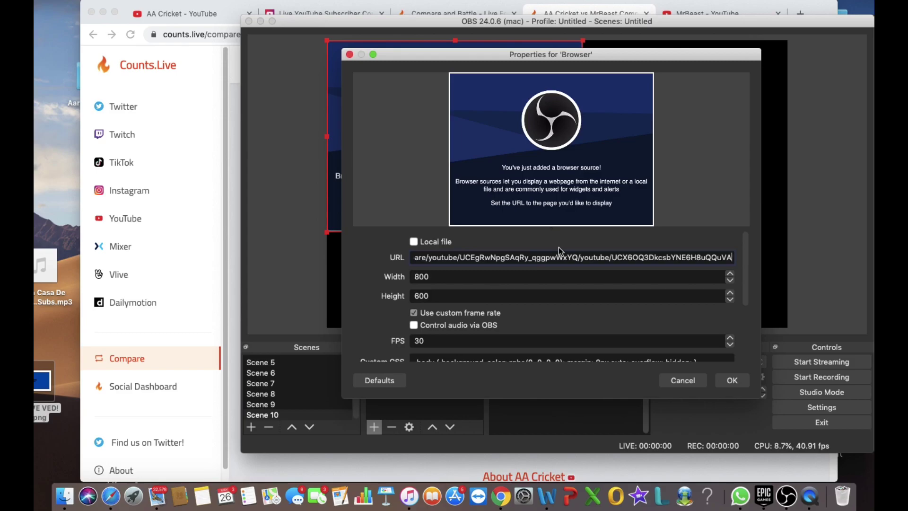
pyautogui.press('Return')
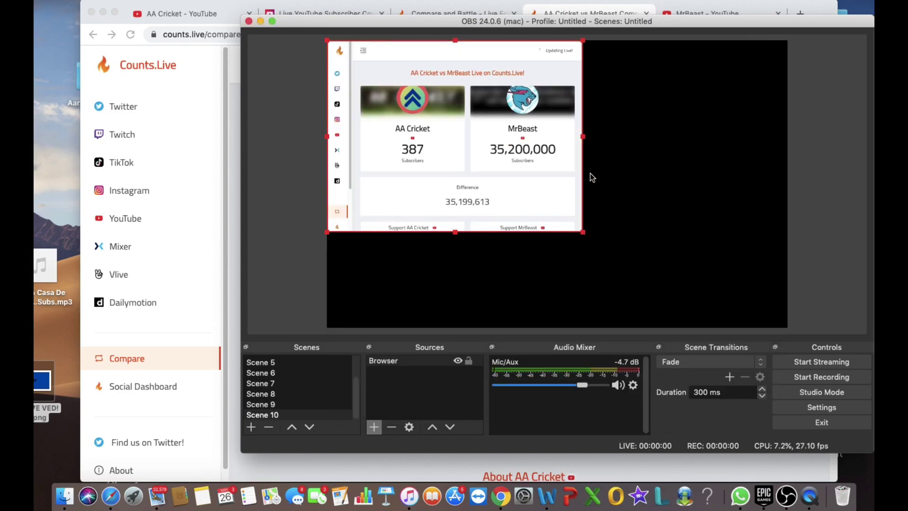
# - Place the comparison top-right, crop it to the two subscriber cards, and set Mic/Aux to 0.0 dB
pyautogui.moveTo(500, 181); pyautogui.dragTo(689, 186)
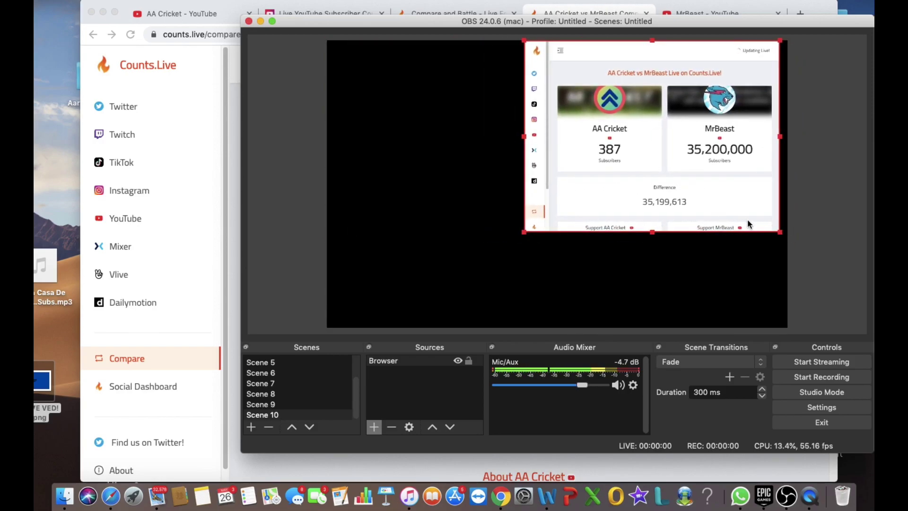
pyautogui.moveTo(782, 233); pyautogui.dragTo(772, 223)
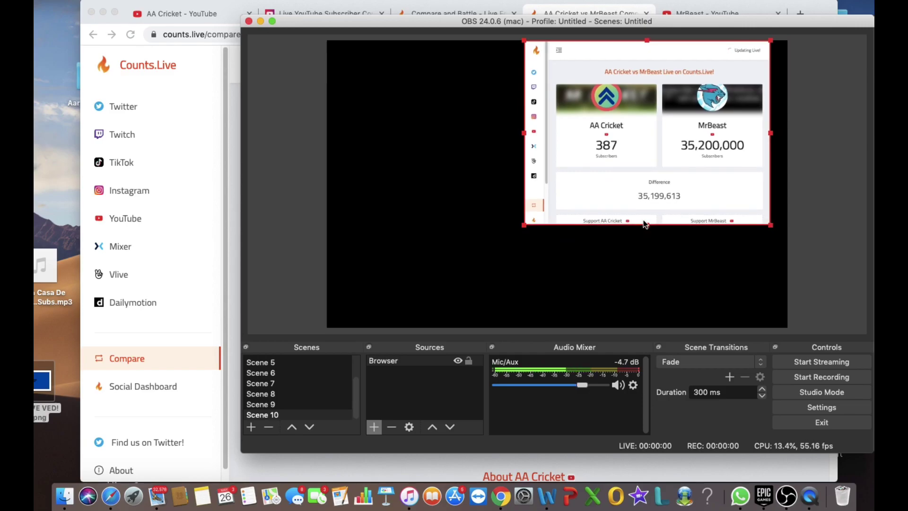
pyautogui.moveTo(646, 225); pyautogui.dragTo(643, 212)
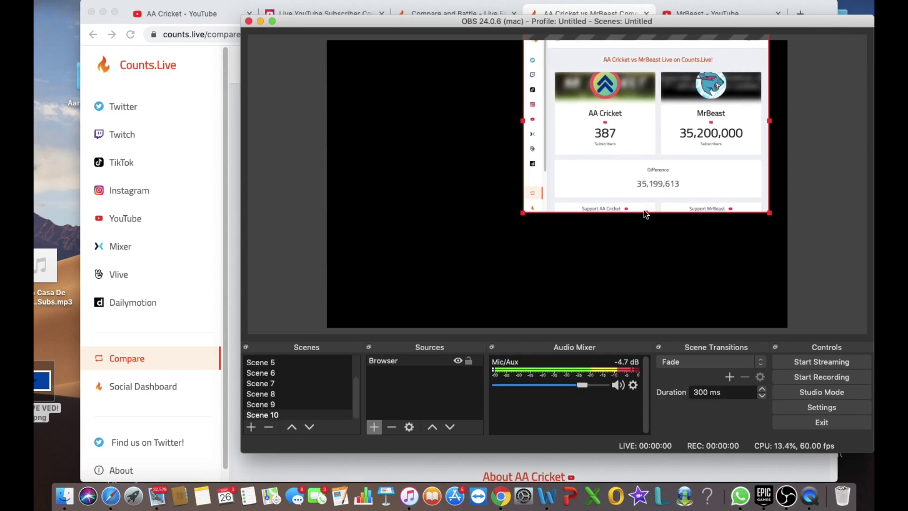
pyautogui.moveTo(644, 212); pyautogui.dragTo(645, 175)
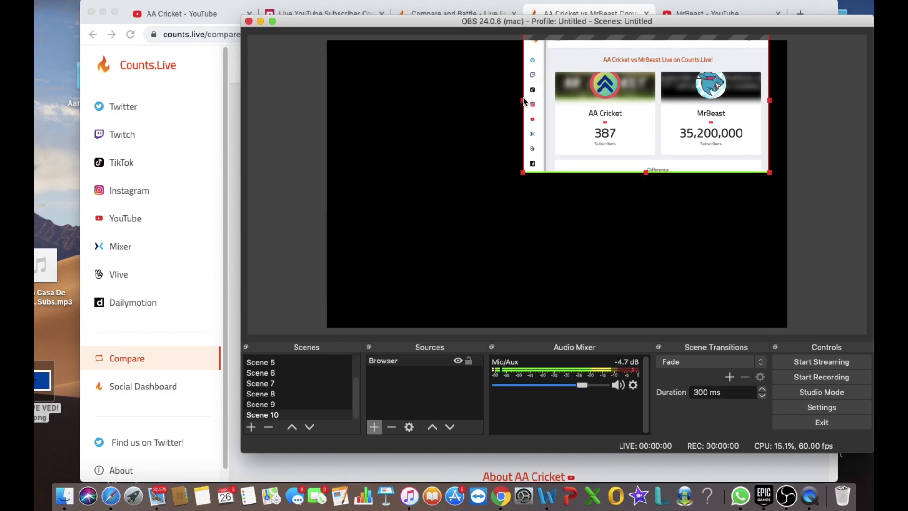
pyautogui.moveTo(523, 102); pyautogui.dragTo(546, 101)
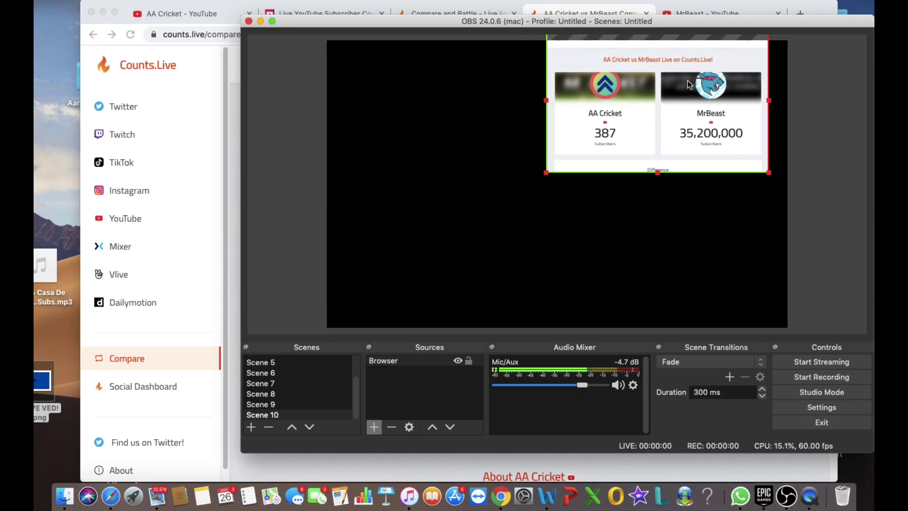
pyautogui.click(589, 213)
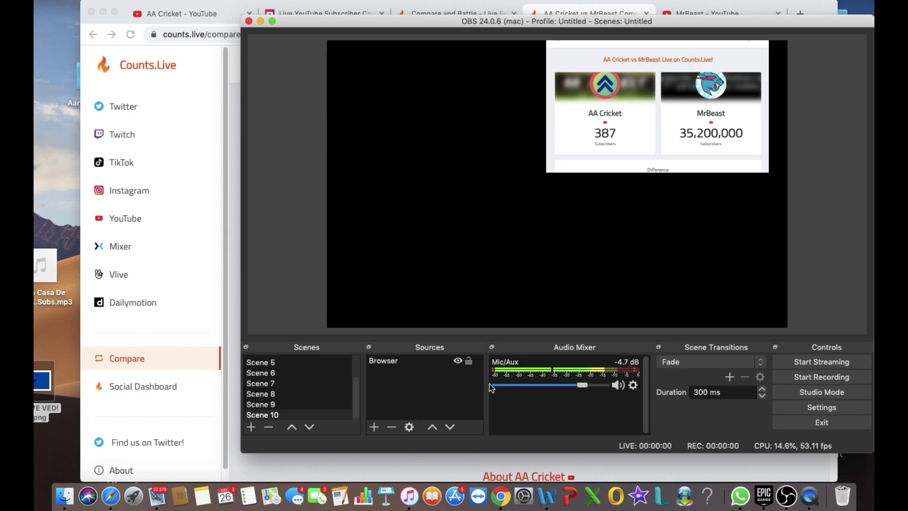
pyautogui.moveTo(587, 388); pyautogui.dragTo(657, 394)
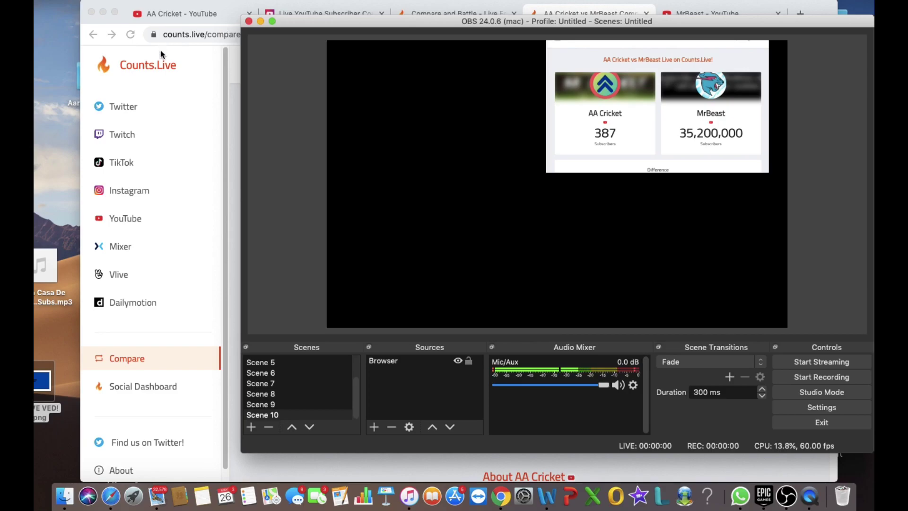
# - Start Go live from the AA Cricket channel, then open YouTube under another Chrome profile
pyautogui.click(222, 36)
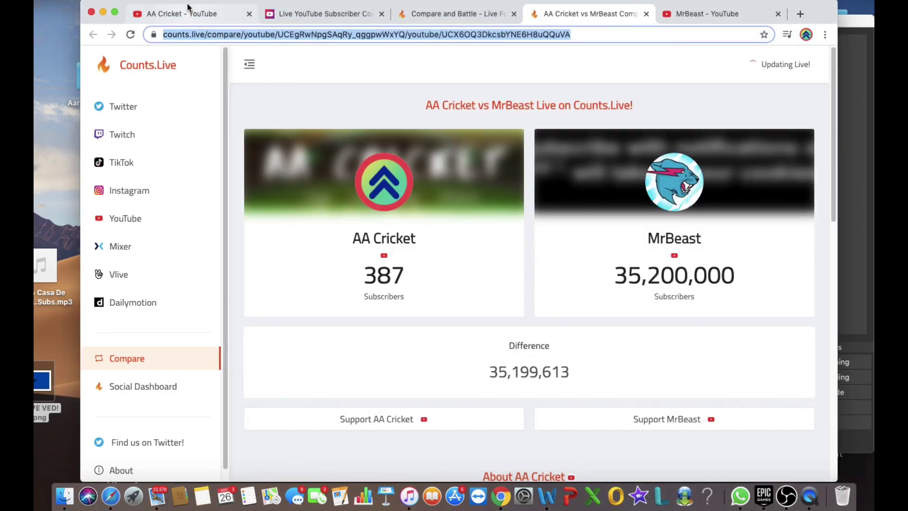
pyautogui.click(195, 15)
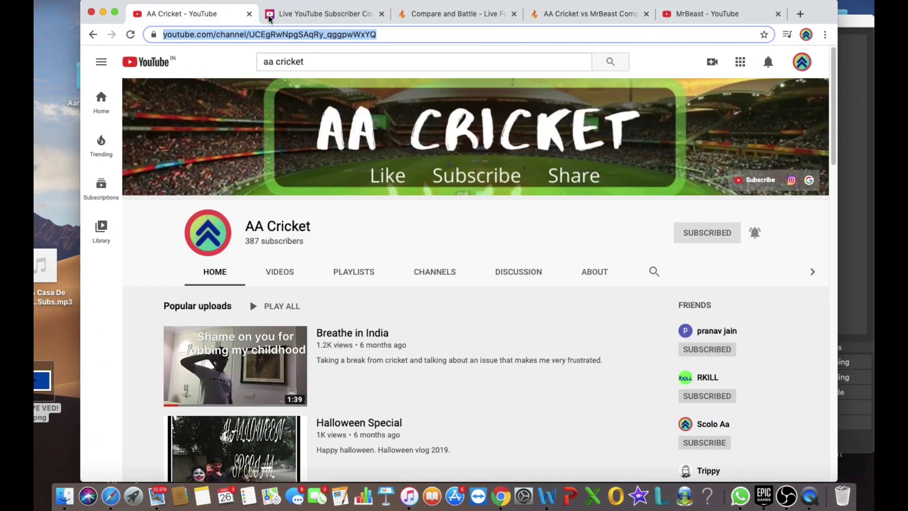
pyautogui.click(711, 64)
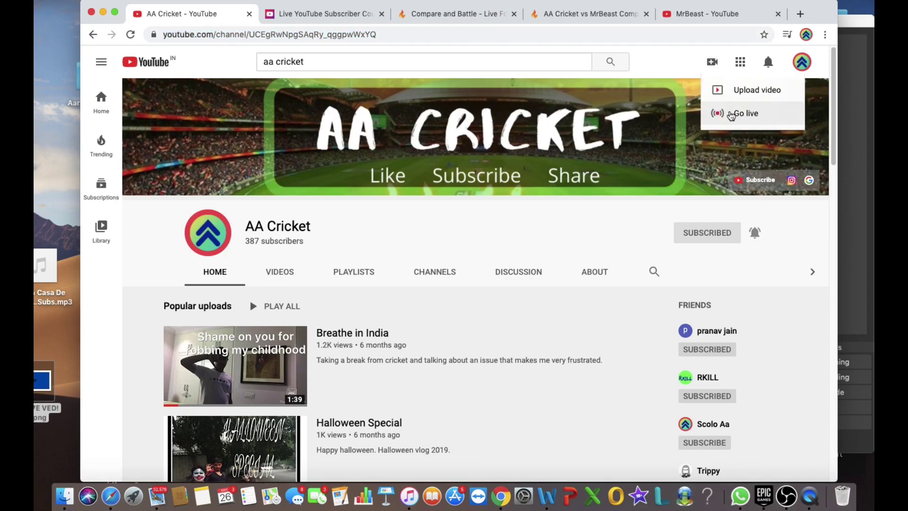
pyautogui.click(730, 114)
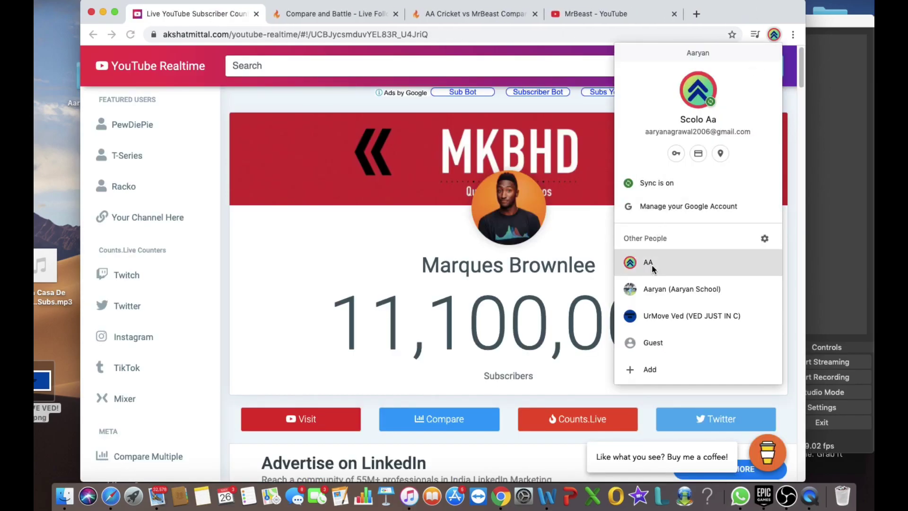
pyautogui.click(651, 265)
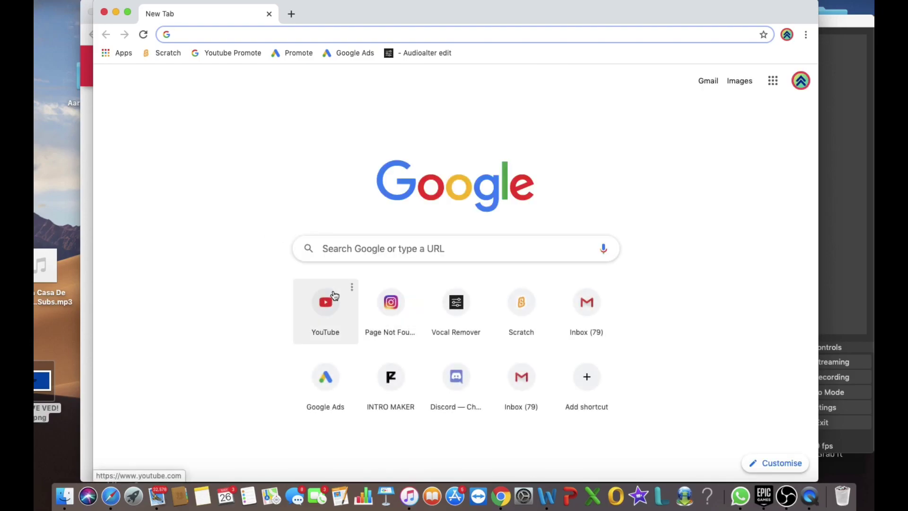
pyautogui.click(333, 294)
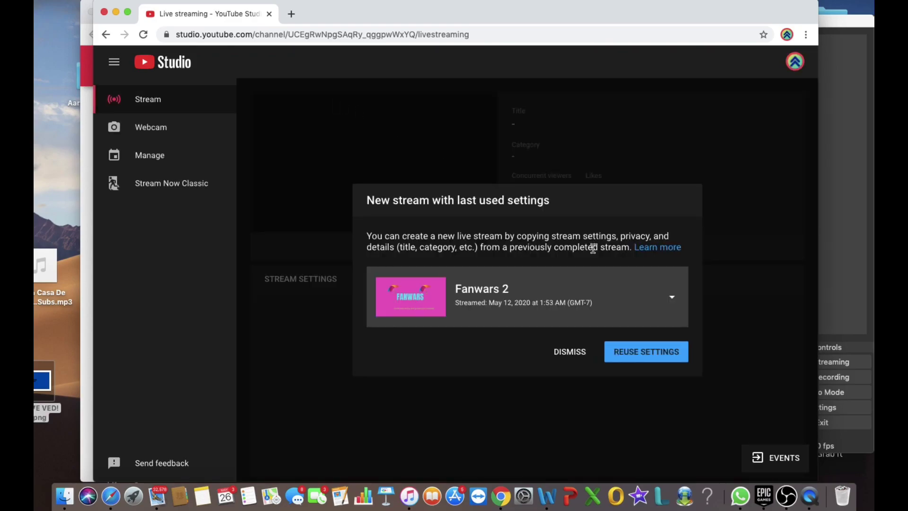
# - Create a new Private stream titled 'test stream' without reusing the last stream's settings
pyautogui.click(569, 353)
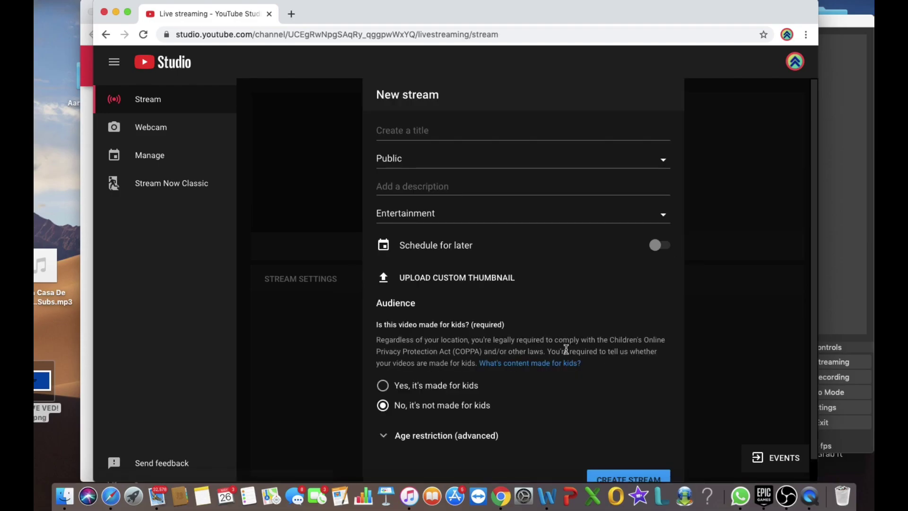
pyautogui.click(420, 137)
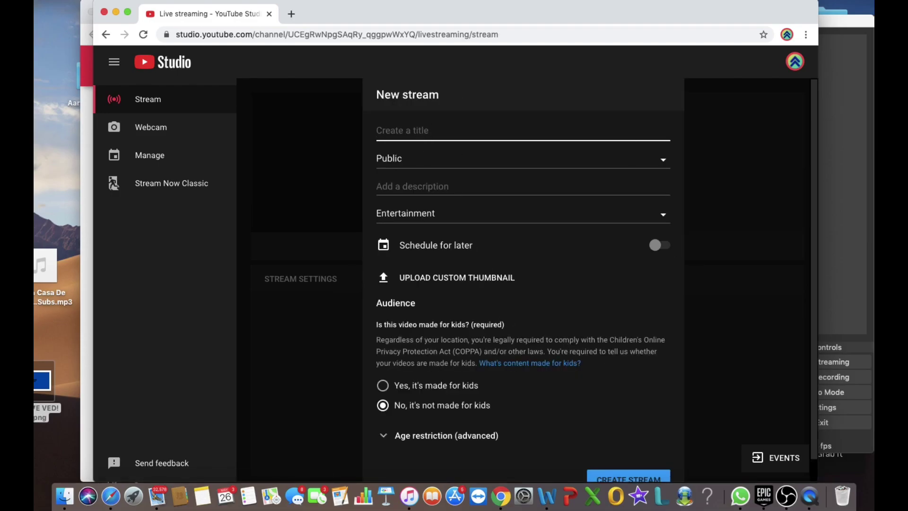
pyautogui.write('test stream')
pyautogui.click(394, 173)
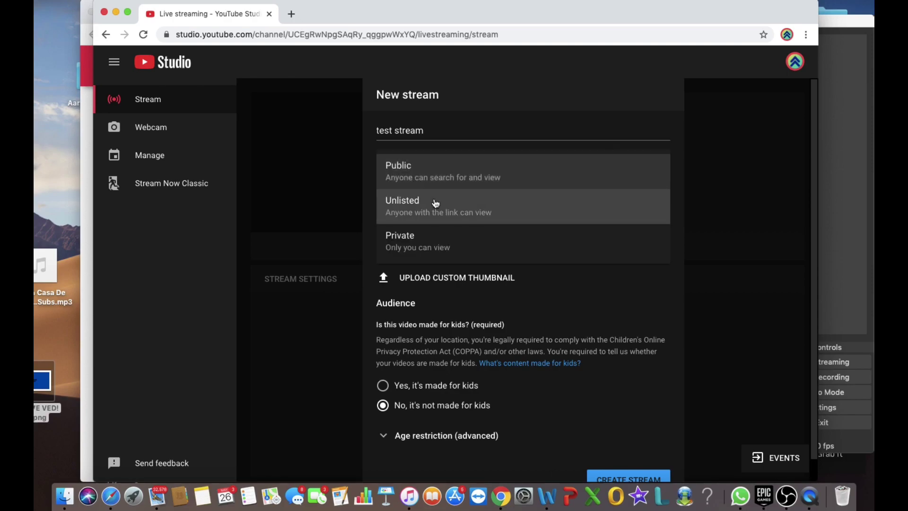
pyautogui.click(436, 249)
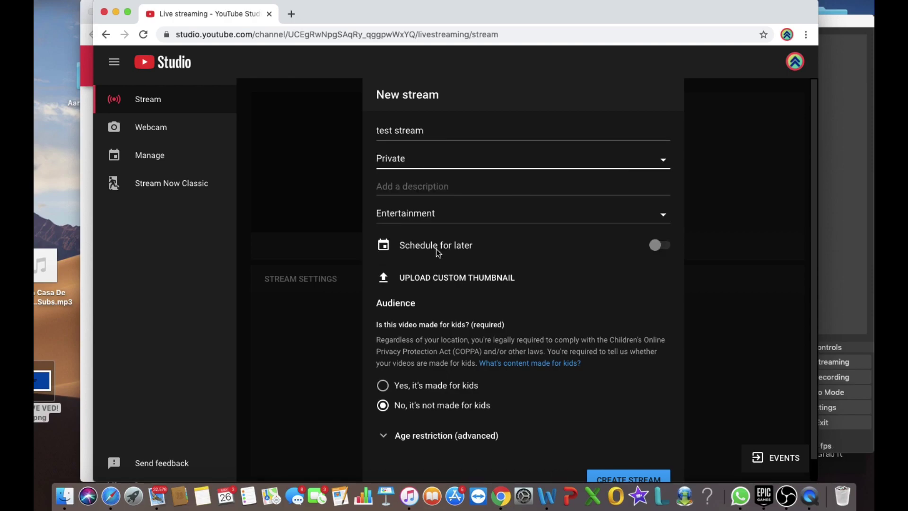
pyautogui.click(617, 474)
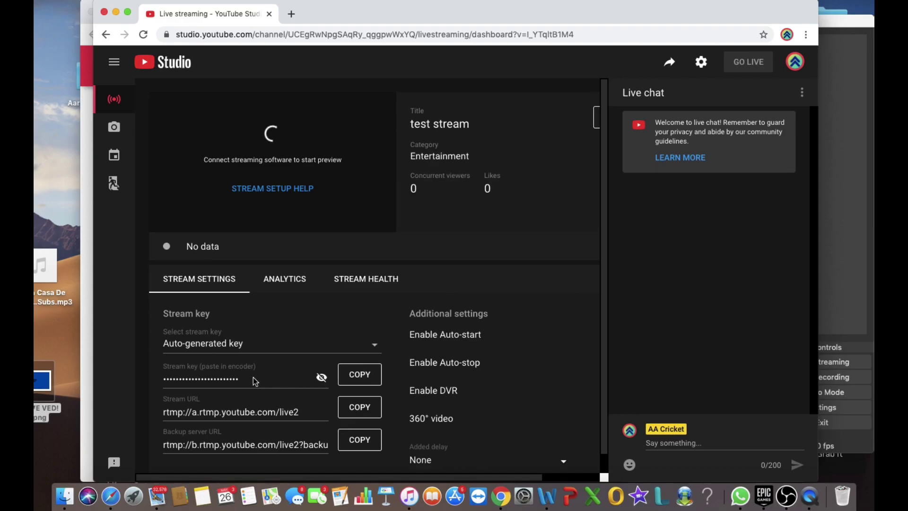
# - Copy the test stream's key, then switch to OBS and open its Settings
pyautogui.click(357, 375)
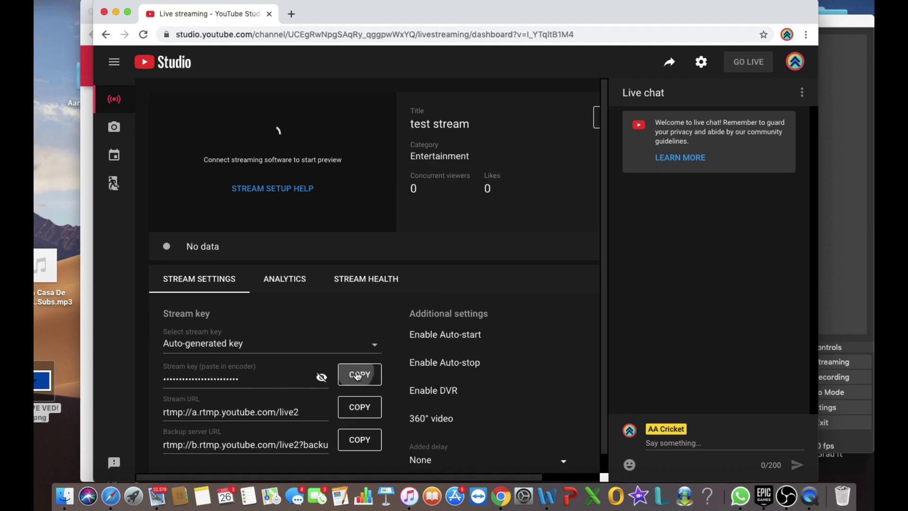
pyautogui.click(846, 245)
pyautogui.click(827, 407)
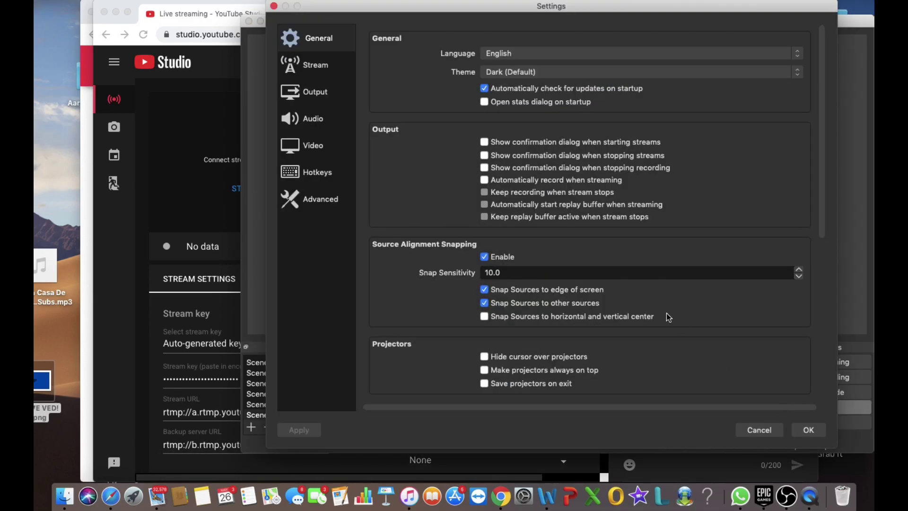
# - Replace the OBS Stream Key with the copied YouTube key and save the settings
pyautogui.click(334, 62)
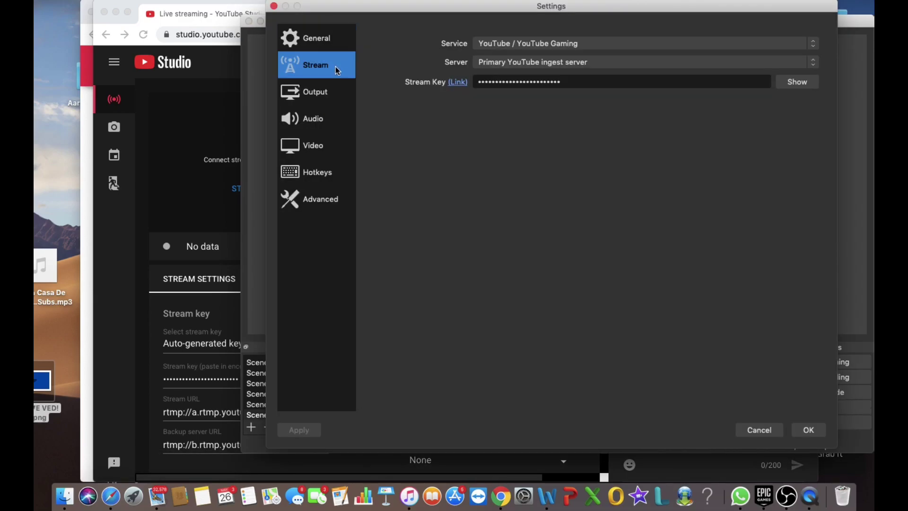
pyautogui.click(575, 85)
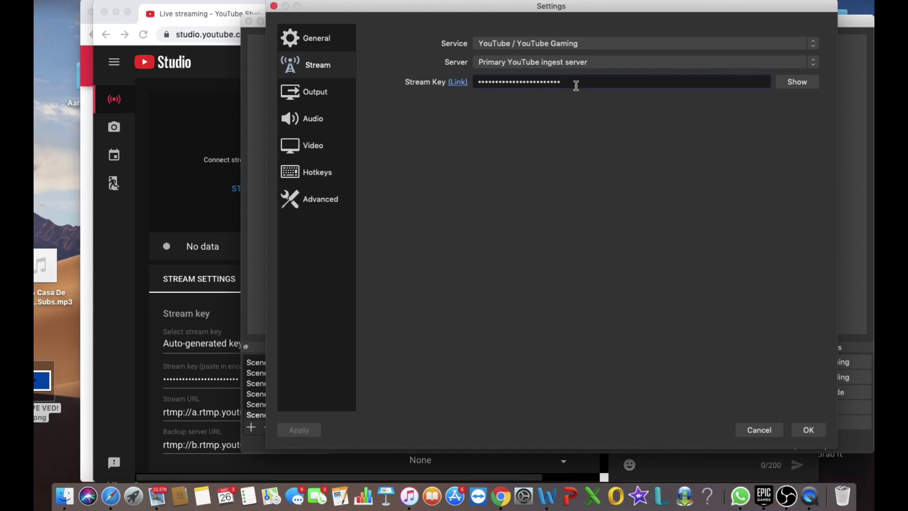
pyautogui.press('BackSpace')
pyautogui.press('super+v')
pyautogui.click(807, 429)
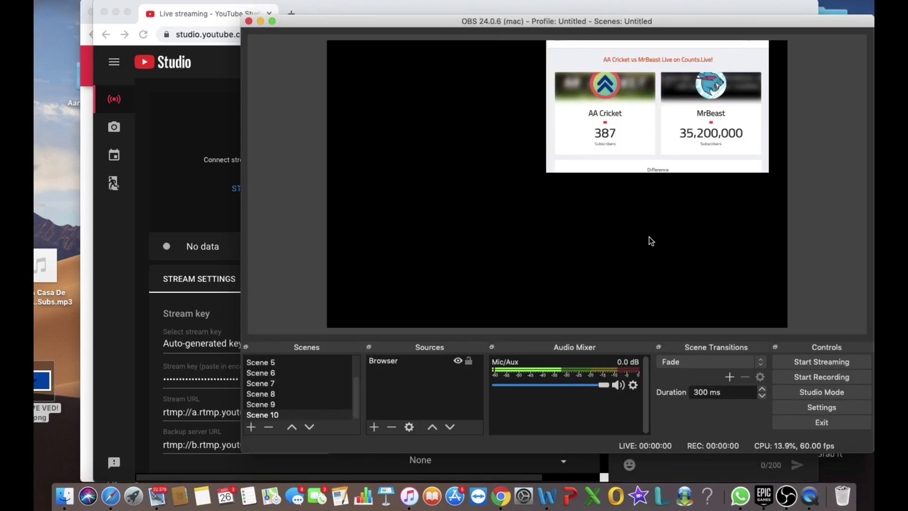
pyautogui.click(211, 184)
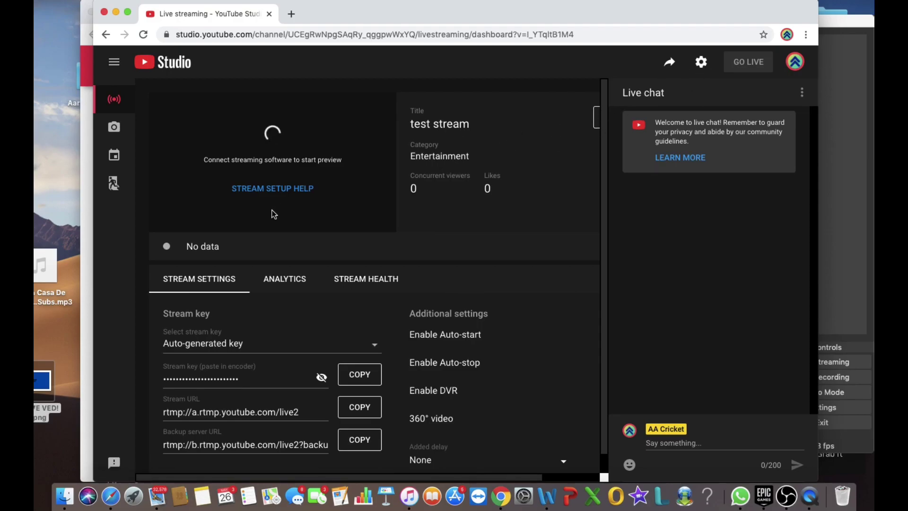
pyautogui.click(858, 225)
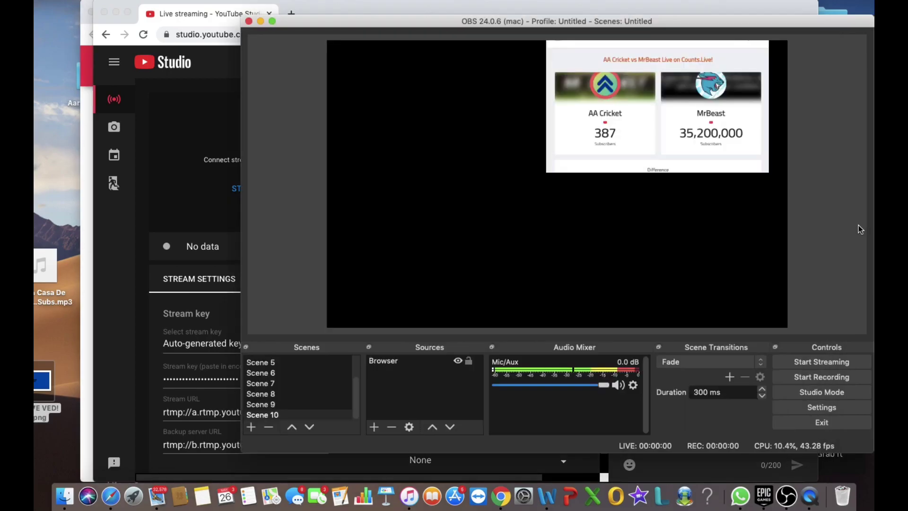
pyautogui.click(212, 160)
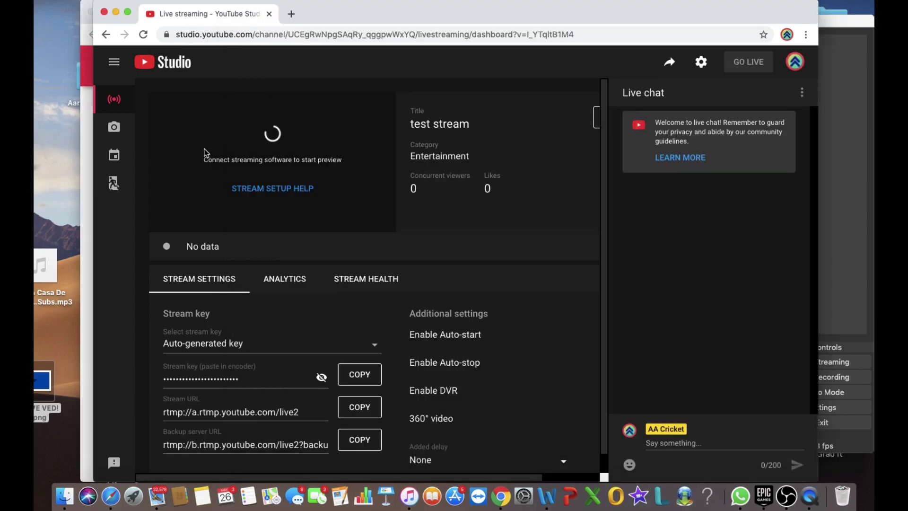
pyautogui.click(837, 104)
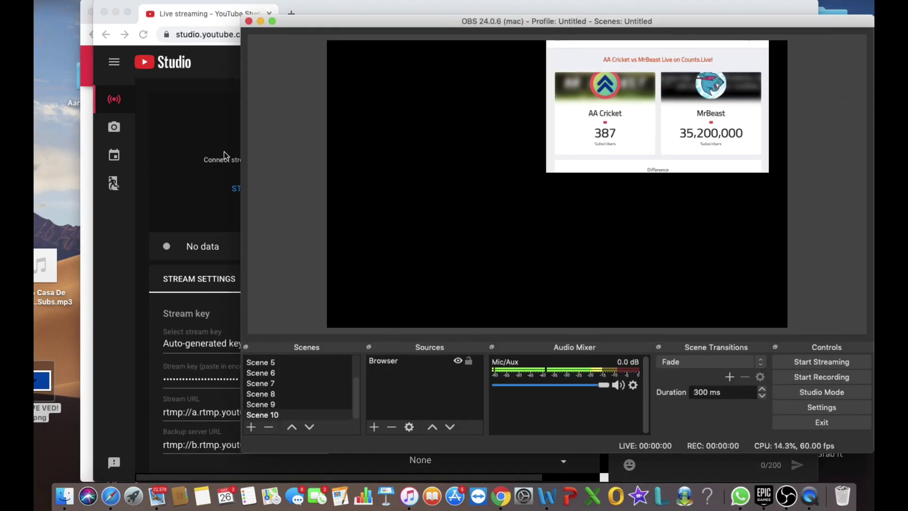
pyautogui.click(208, 58)
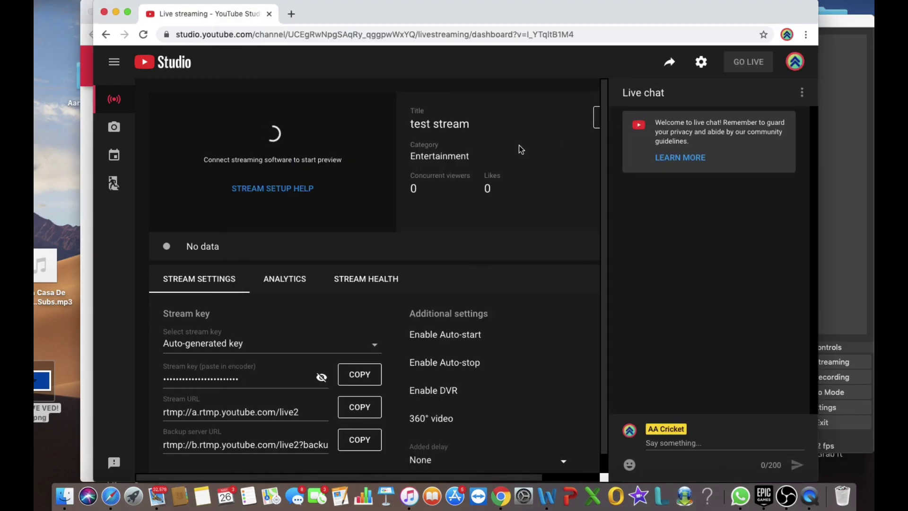
pyautogui.click(847, 133)
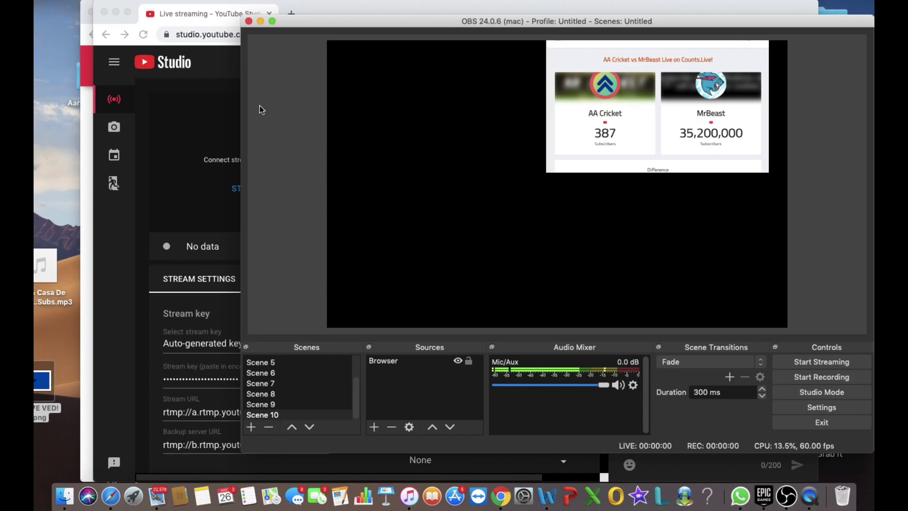
pyautogui.click(219, 117)
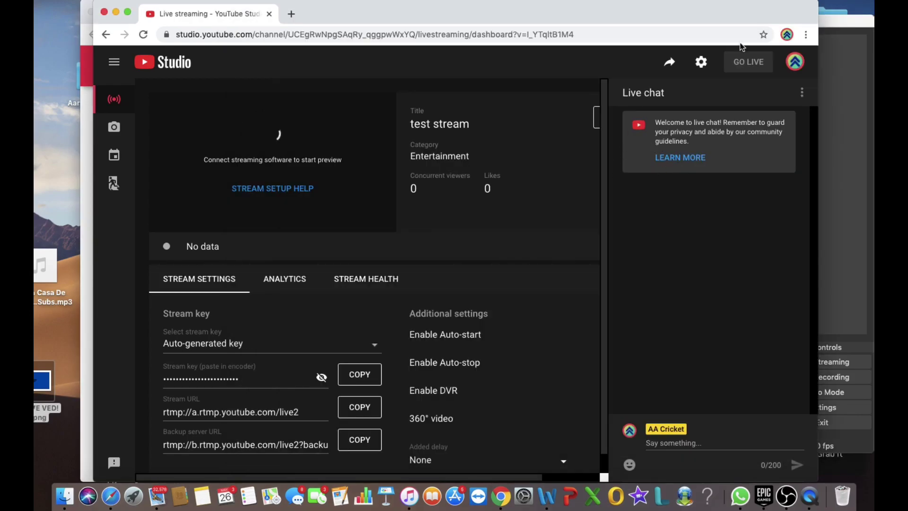
# - Switch between YouTube Studio and OBS, finishing with the OBS main window in front
pyautogui.click(826, 97)
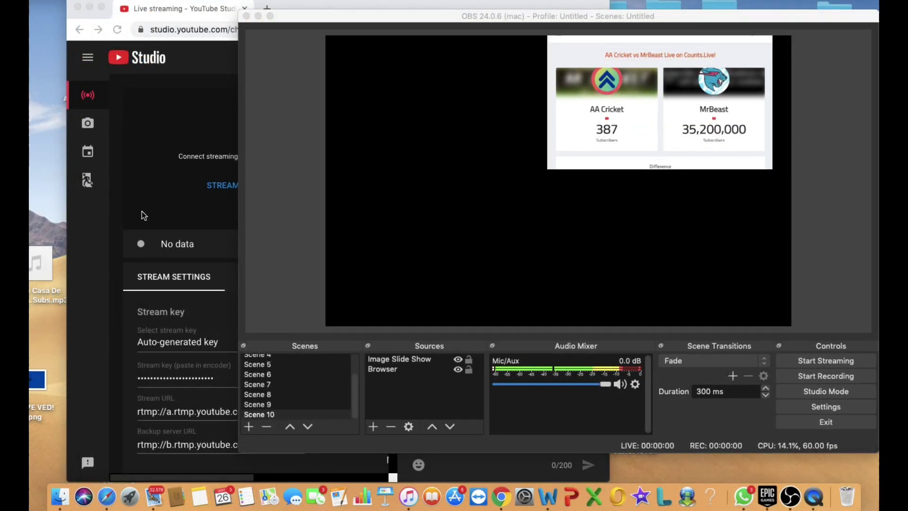
pyautogui.click(144, 215)
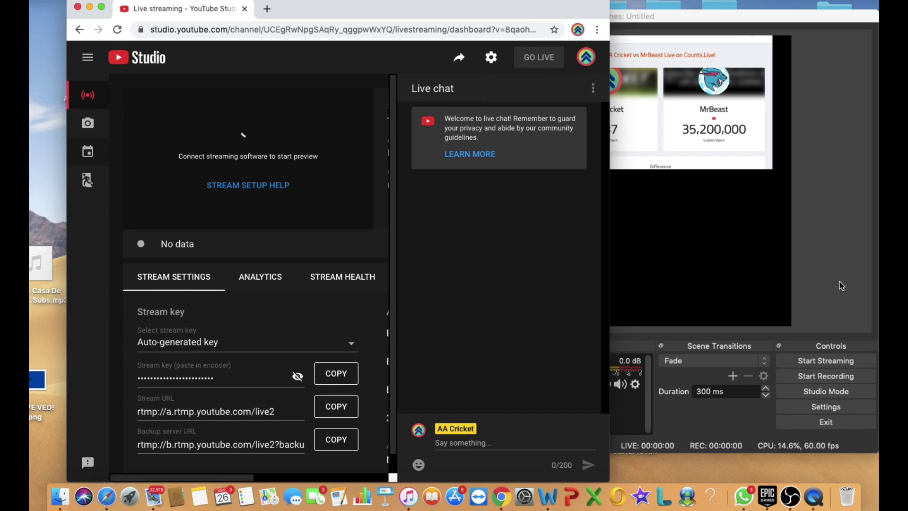
pyautogui.click(797, 308)
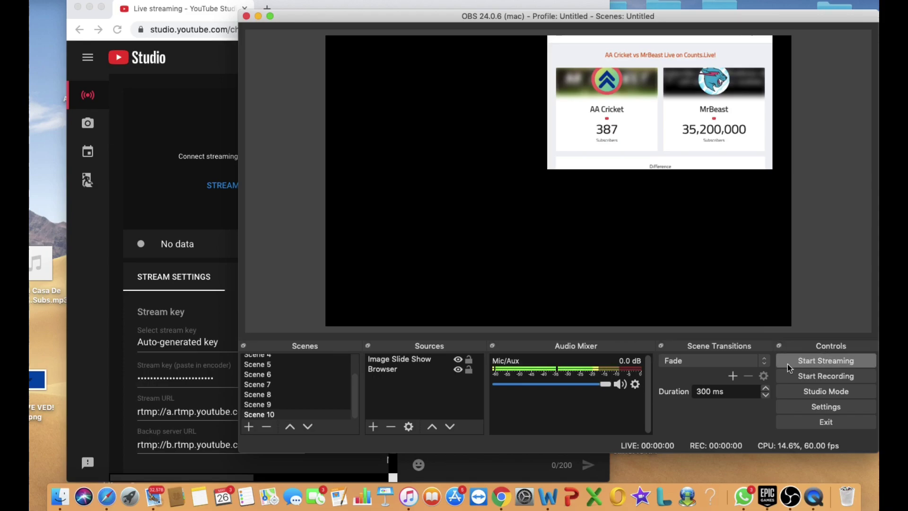
pyautogui.click(172, 122)
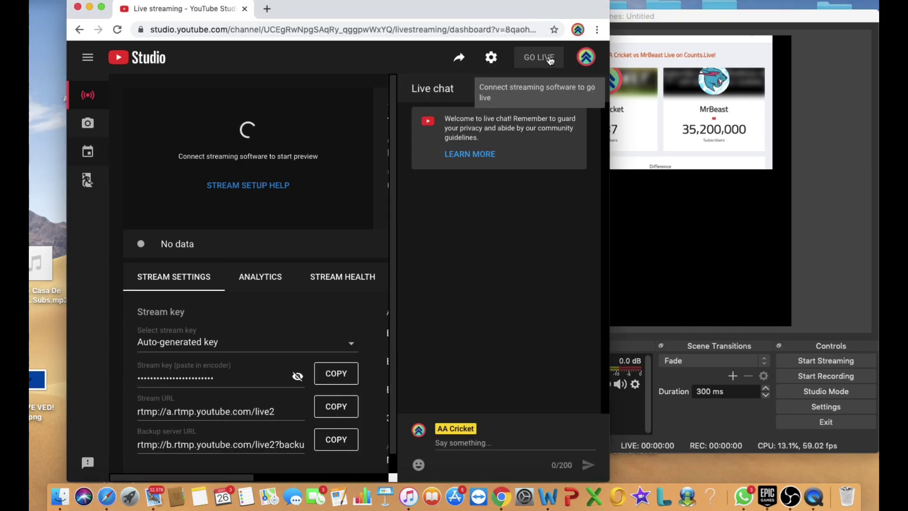
pyautogui.click(673, 195)
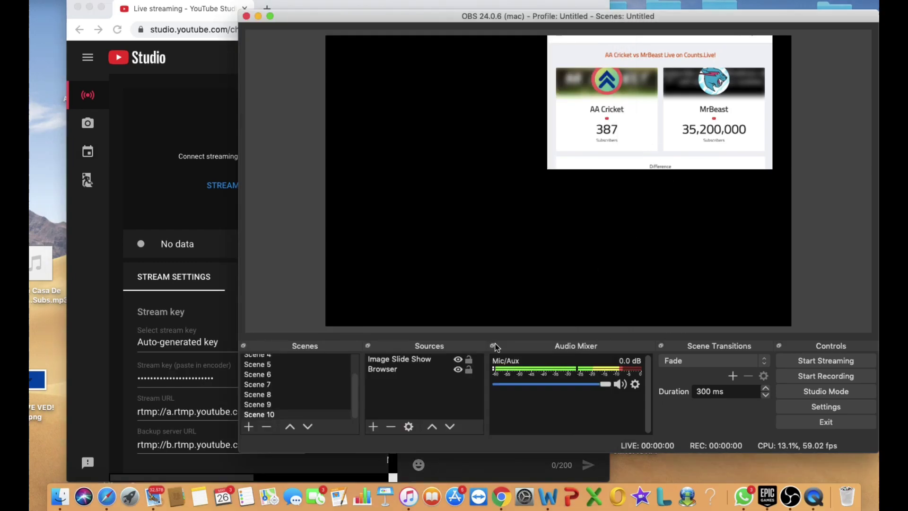
# - Add a Text (FreeType 2) source with its default name
pyautogui.click(373, 427)
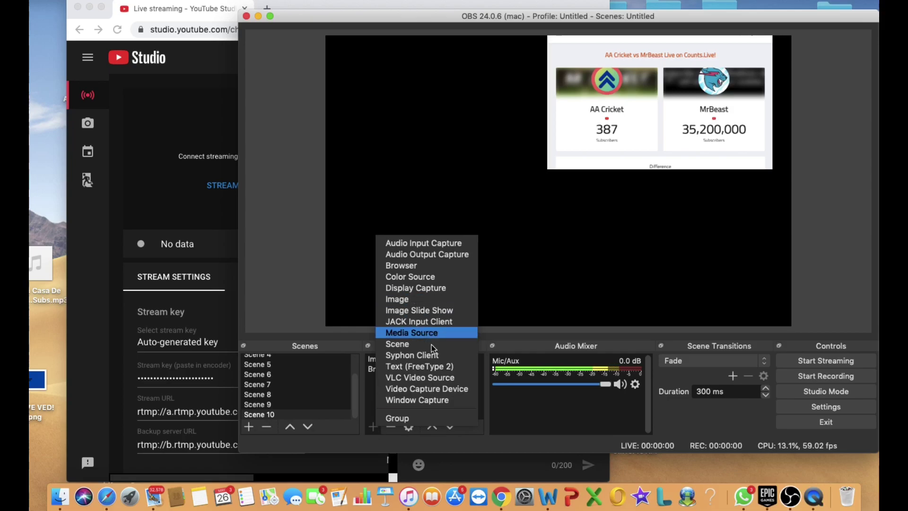
pyautogui.click(438, 372)
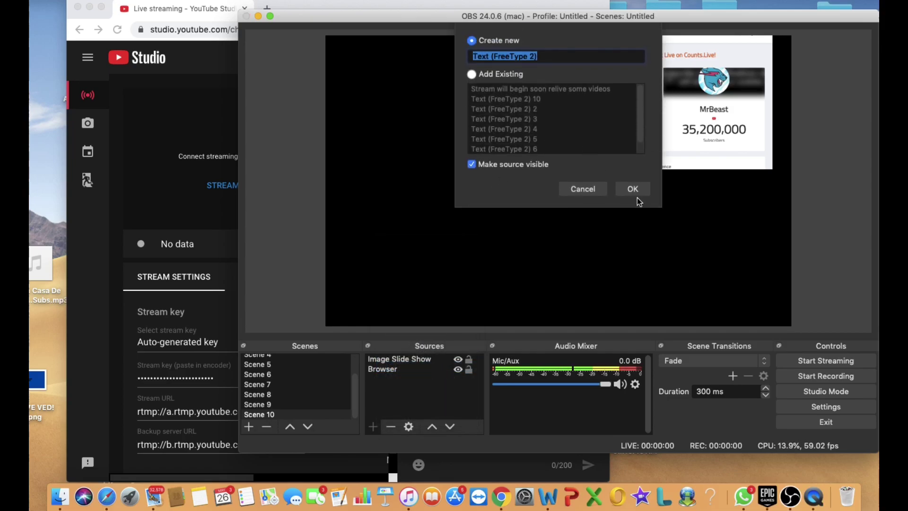
pyautogui.click(637, 195)
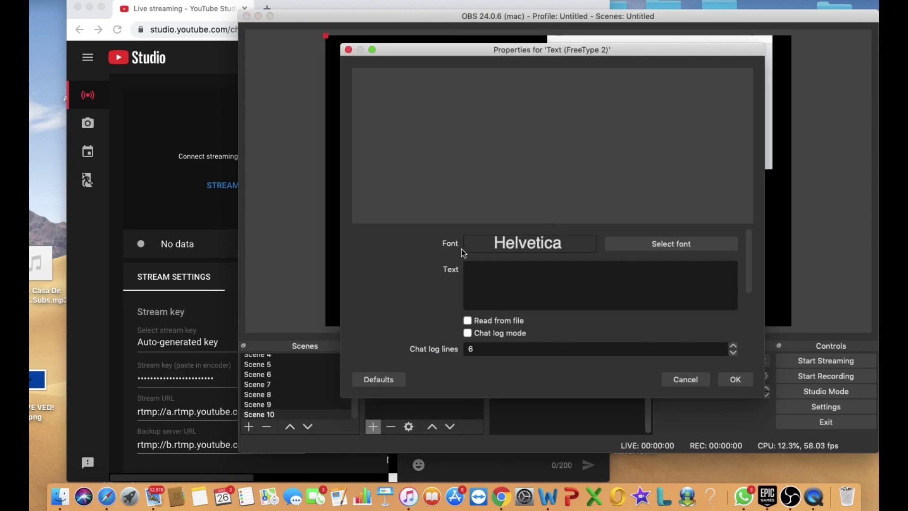
# - Type text into the source, then erase it down to just the letter 'a'
pyautogui.click(472, 266)
pyautogui.write('aa crick')
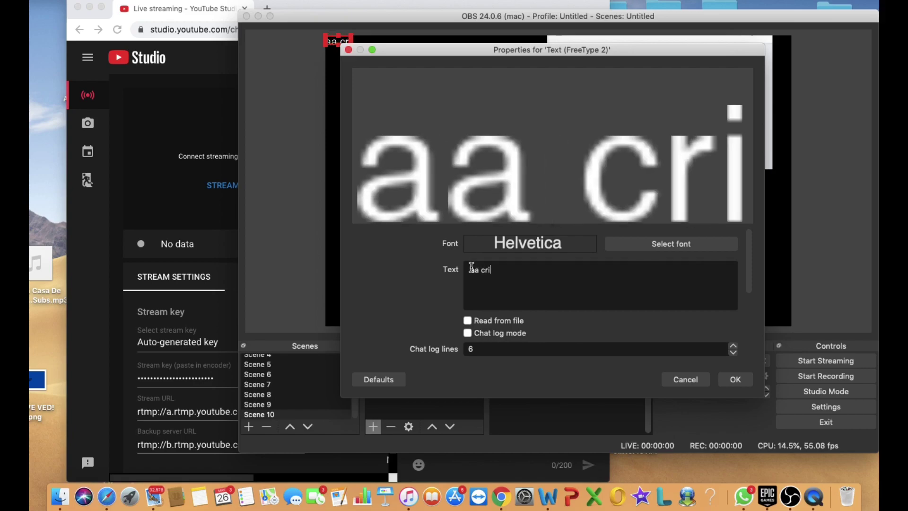
pyautogui.write('y')
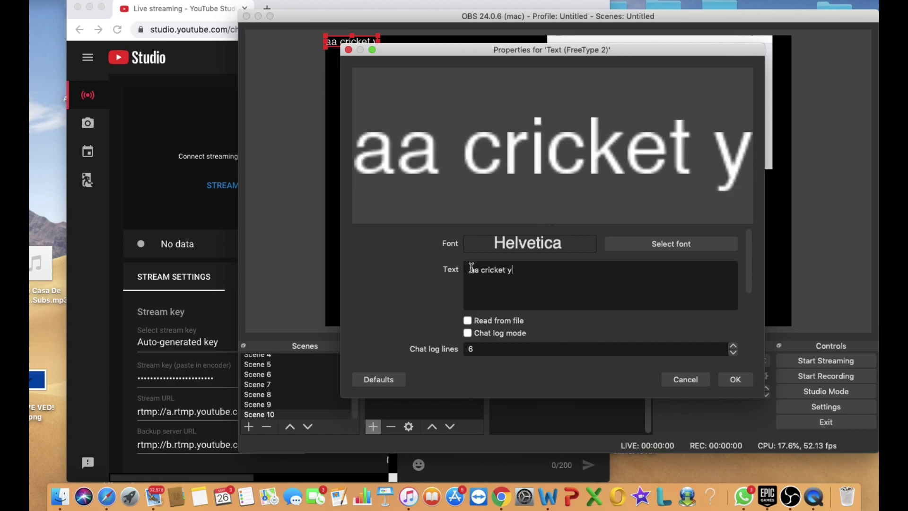
pyautogui.write('outube')
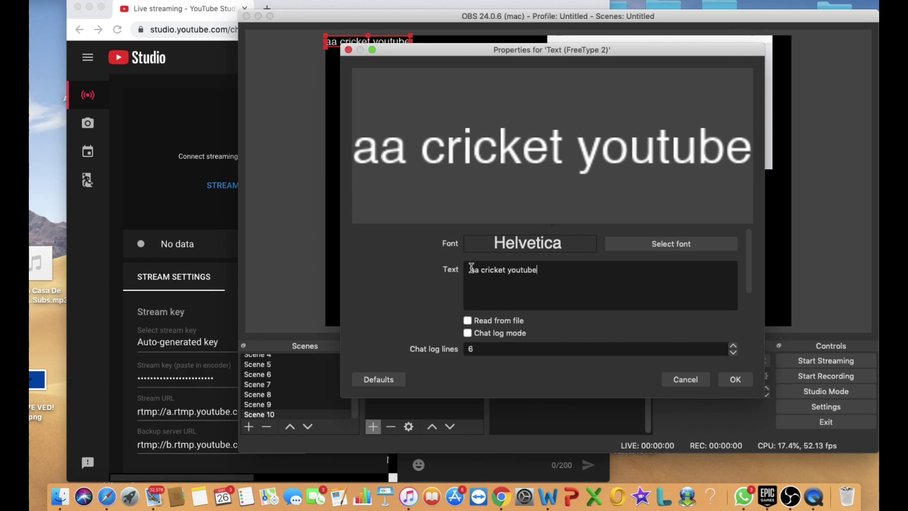
pyautogui.press('BackSpace')
pyautogui.press('BackSpace')
pyautogui.press('BackSpace')
pyautogui.press('BackSpace')
pyautogui.press('BackSpace')
pyautogui.press('BackSpace')
pyautogui.press('BackSpace')
pyautogui.press('BackSpace')
pyautogui.press('BackSpace')
pyautogui.press('BackSpace')
pyautogui.press('BackSpace')
pyautogui.press('BackSpace')
pyautogui.press('BackSpace')
pyautogui.press('BackSpace')
pyautogui.press('BackSpace')
pyautogui.press('BackSpace')
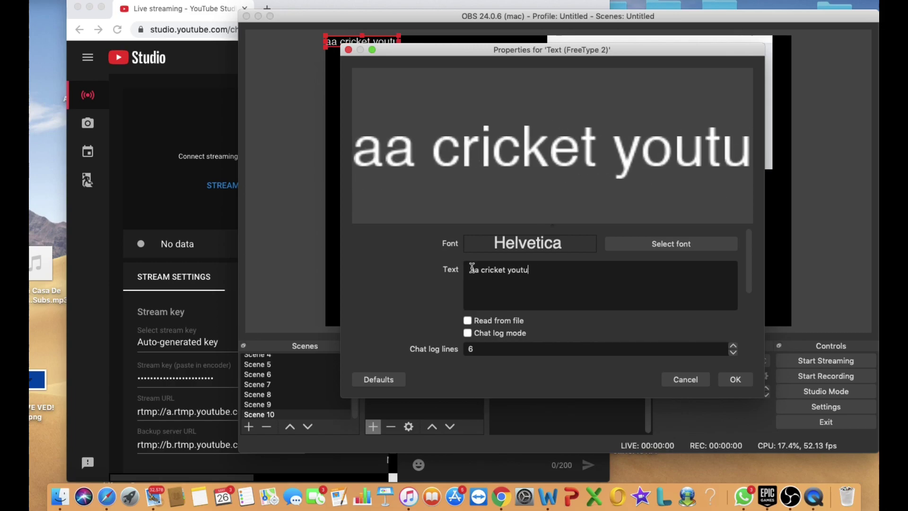
pyautogui.press('BackSpace')
pyautogui.press('BackSpace')
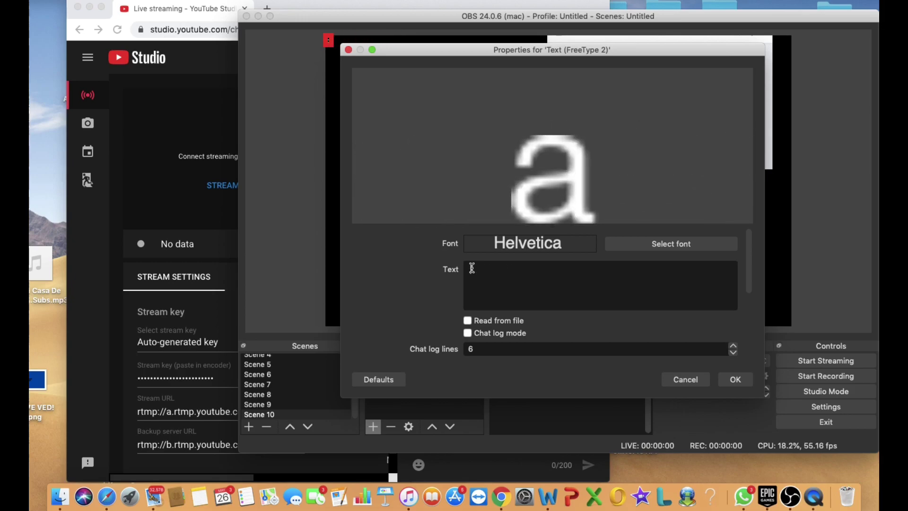
# - Enlarge and move the 'a' text in the preview, then delete the text source
pyautogui.click(329, 66)
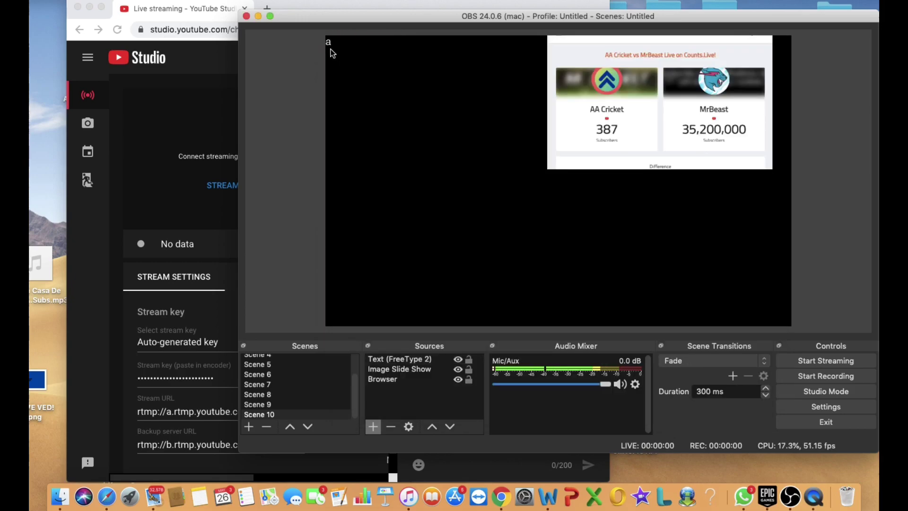
pyautogui.moveTo(329, 44); pyautogui.dragTo(405, 178)
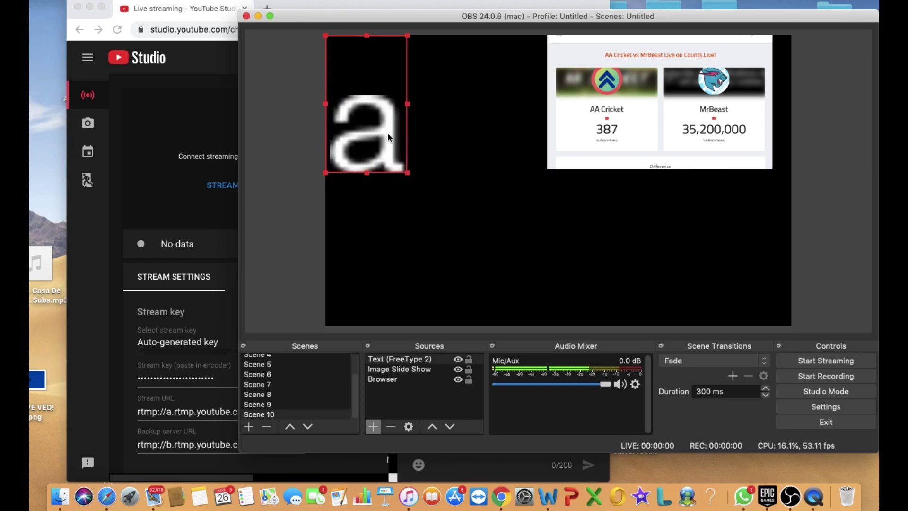
pyautogui.moveTo(387, 132); pyautogui.dragTo(451, 177)
pyautogui.press('Delete')
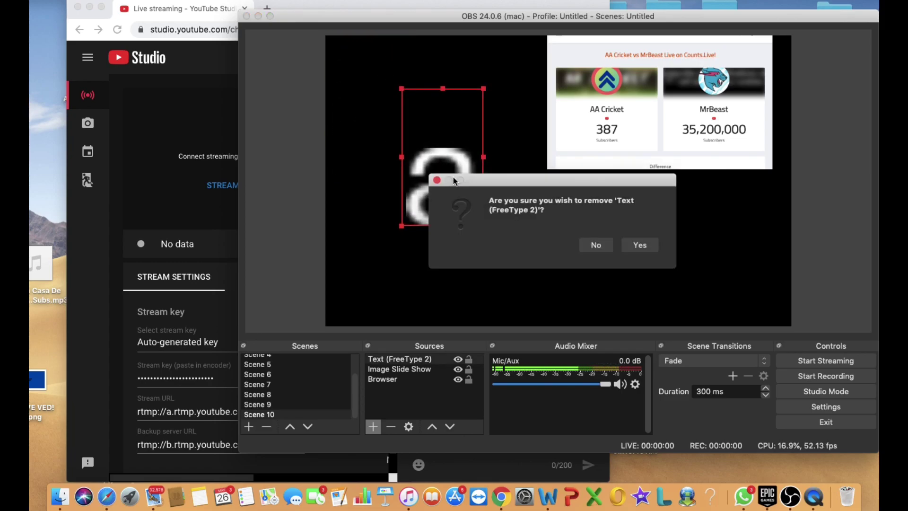
pyautogui.click(640, 246)
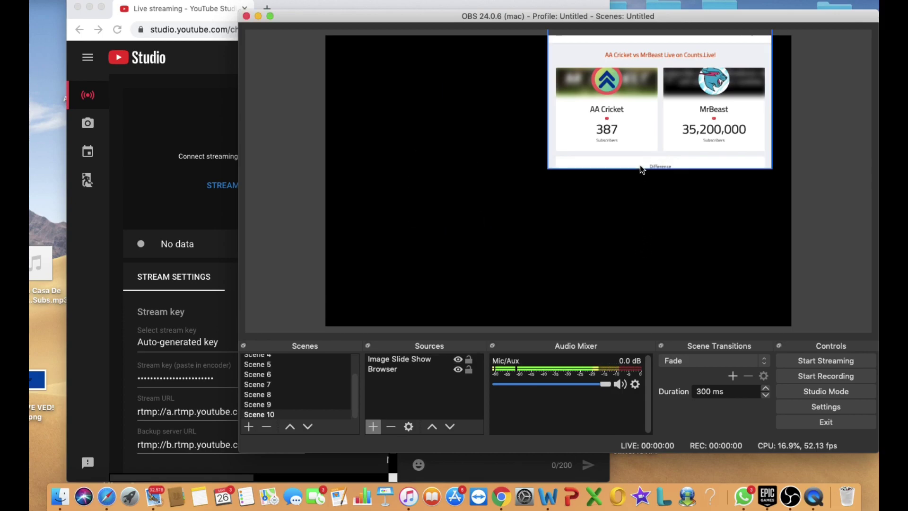